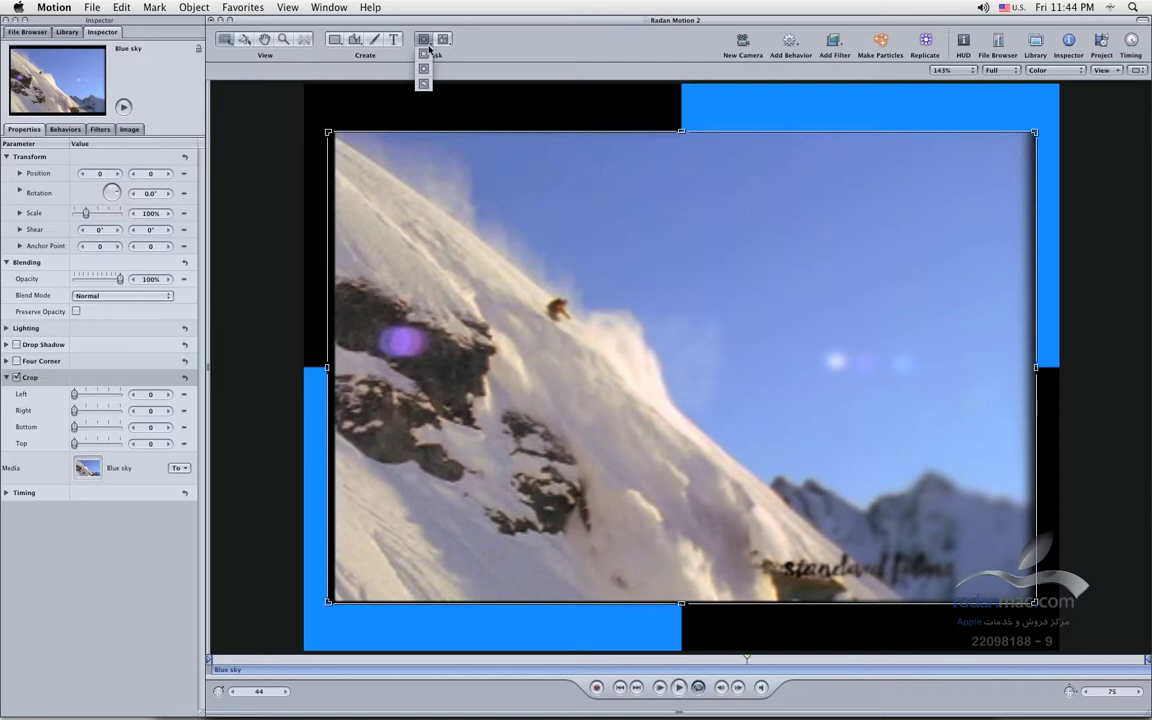
Crop the Blue sky clip's dark edges to about 9.05 left and right, 3.48 bottom and 2.09 top
left_click(427, 24)
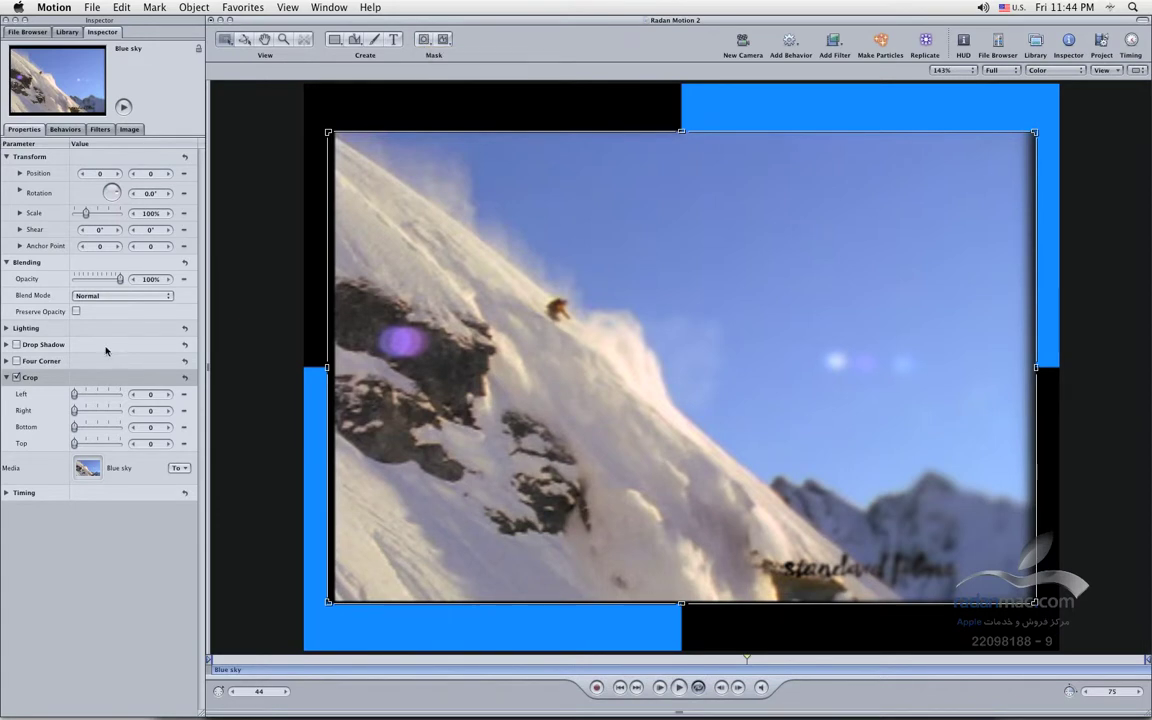
left_click_drag(228, 45, 228, 131)
left_click_drag(329, 368, 336, 368)
left_click_drag(685, 602, 685, 603)
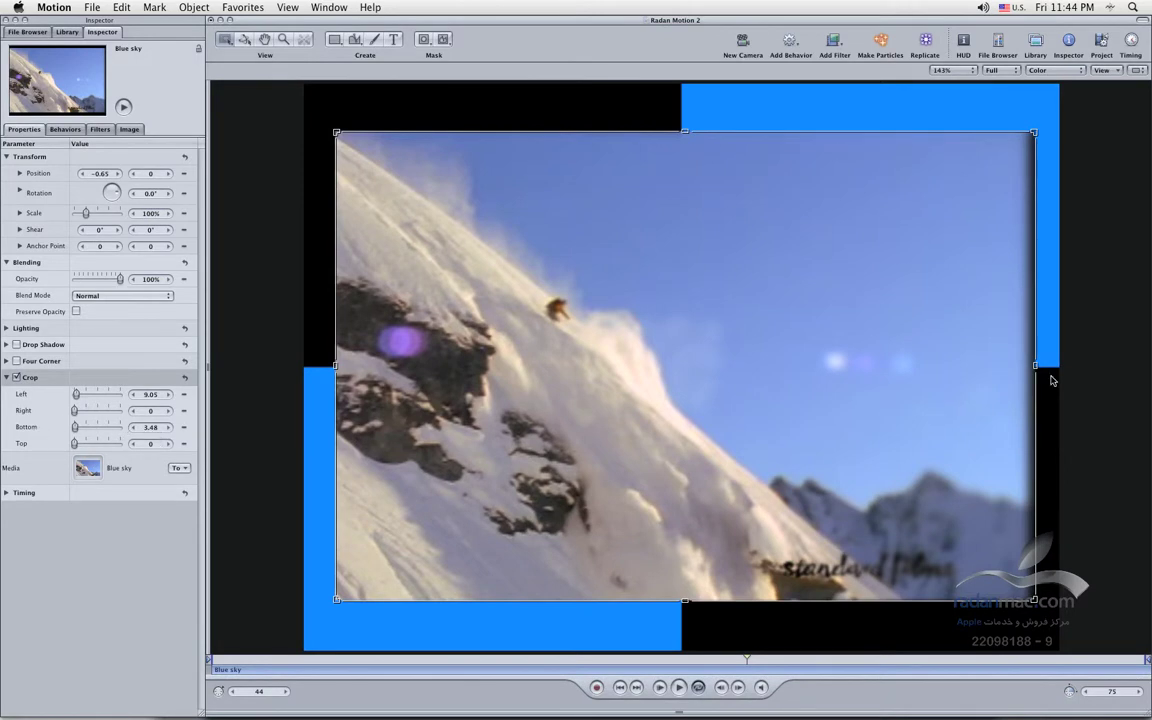
left_click_drag(1036, 370, 1028, 367)
left_click_drag(681, 132, 681, 134)
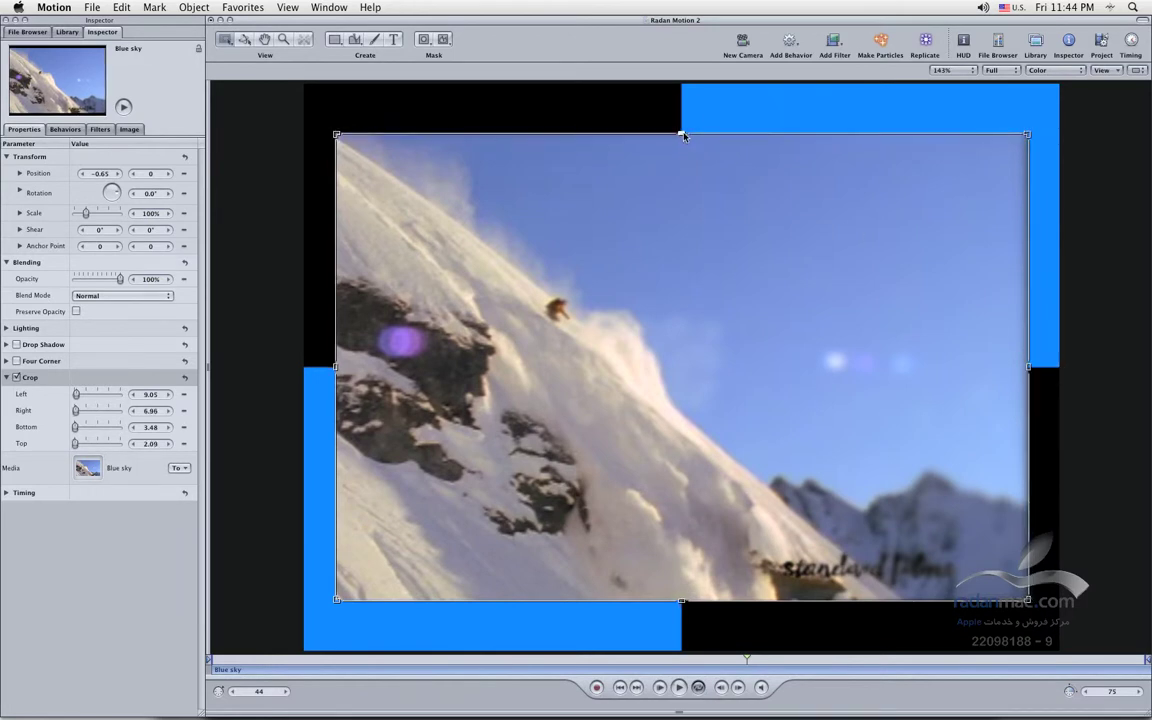
left_click_drag(1028, 370, 1025, 372)
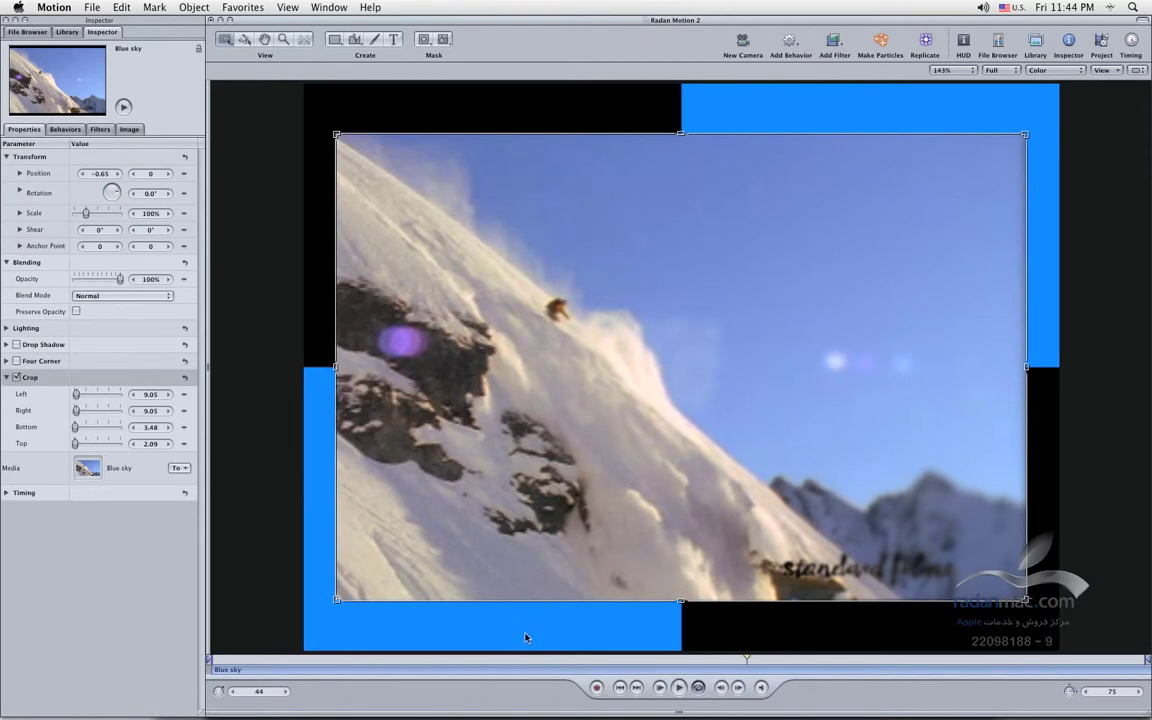
Switch from cropping to the Select/Transform tool and move the Blue sky clip to about 5.22, 4.18
left_click_drag(225, 40, 228, 148)
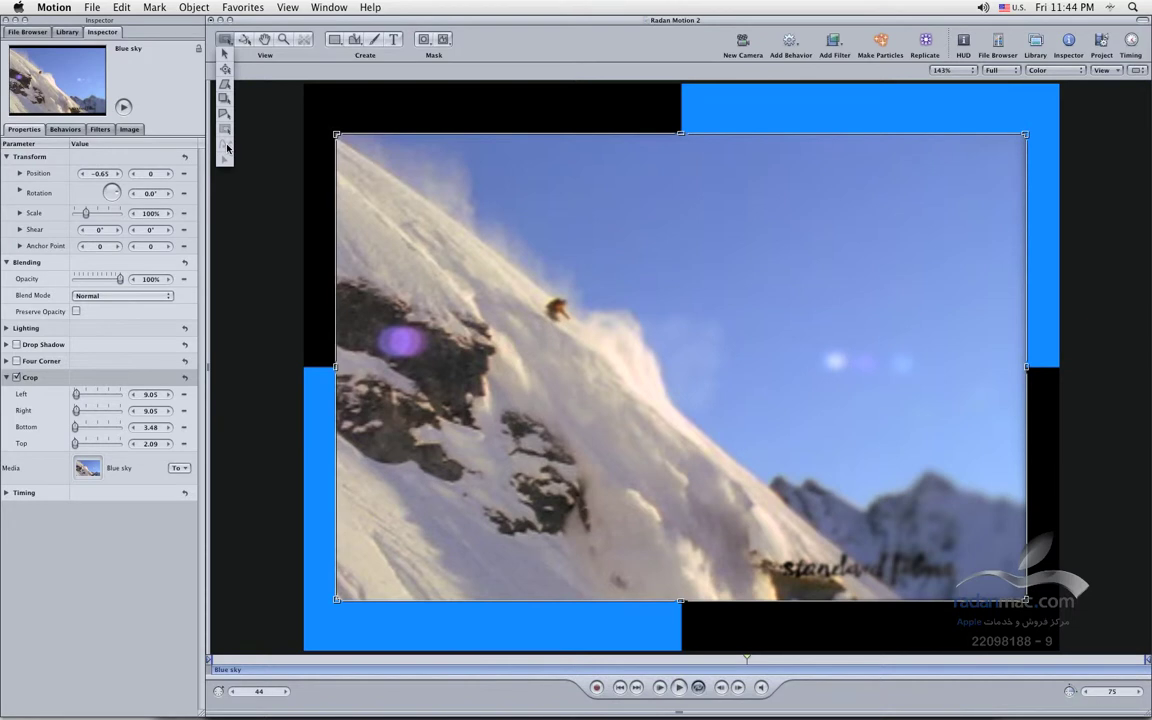
left_click_drag(227, 148, 227, 129)
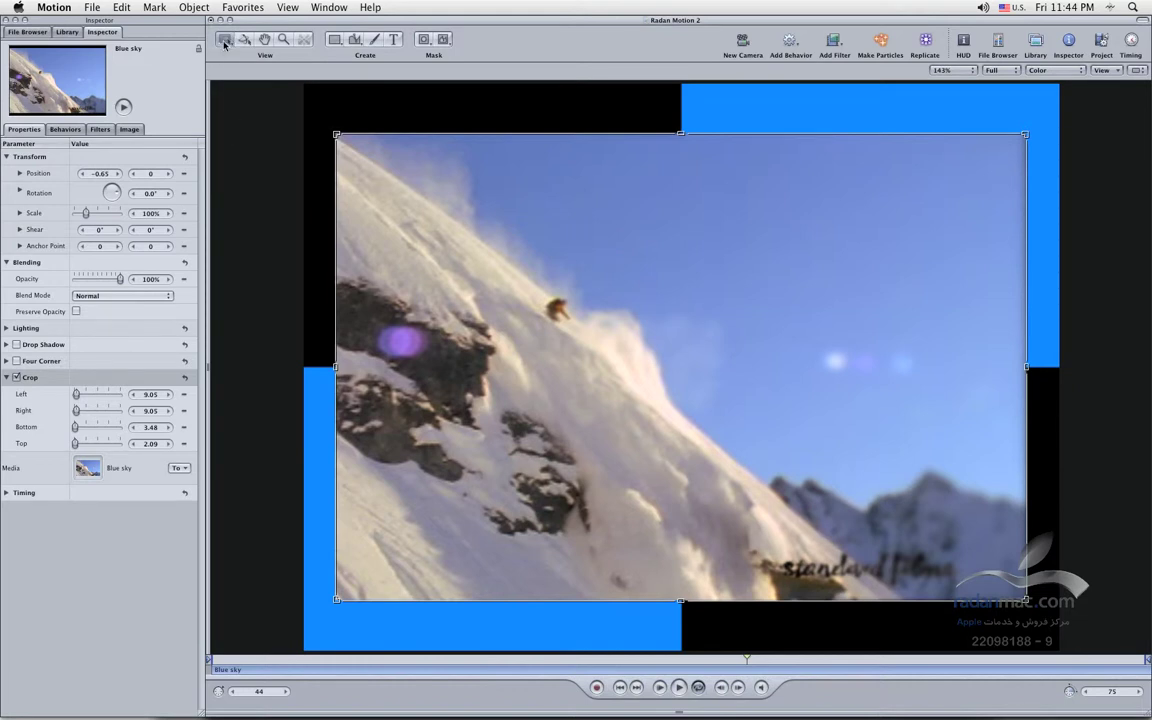
left_click_drag(225, 42, 227, 64)
mouse_move(505, 263)
left_mouse_down()
mouse_move(503, 239)
mouse_move(508, 250)
left_mouse_up()
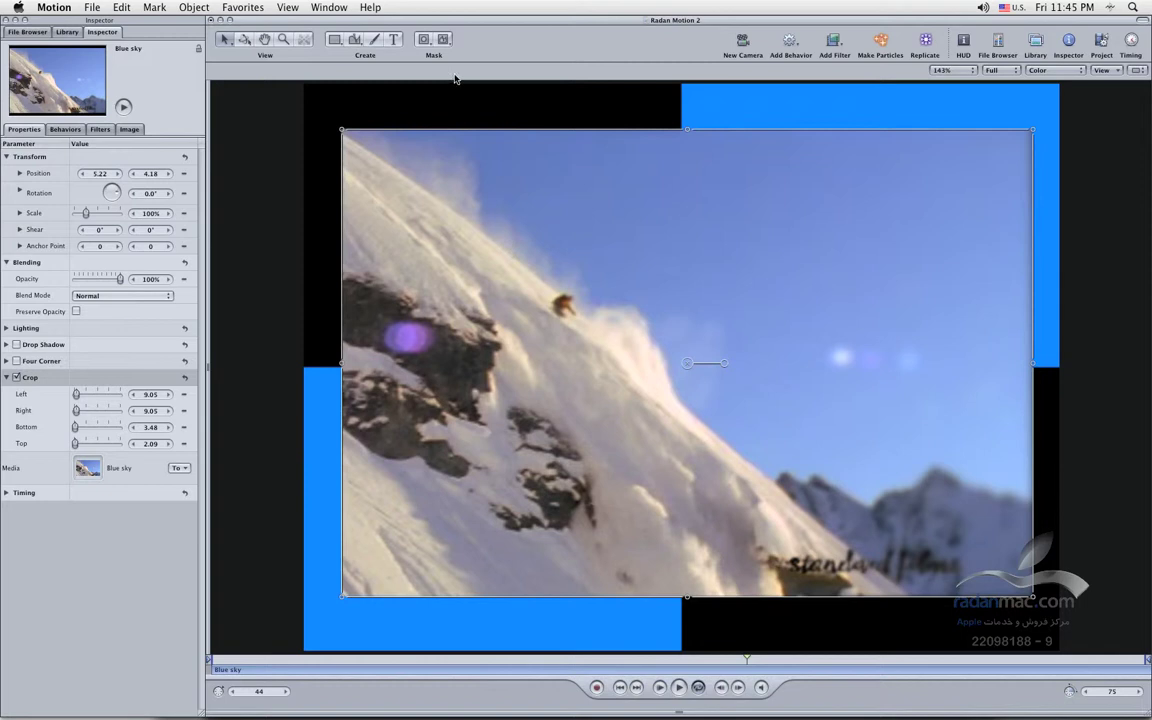
Draw a large circle mask around the skier on the Blue sky clip, centred at about -110.6, 29.25
left_click(419, 44)
left_click_drag(418, 43, 424, 64)
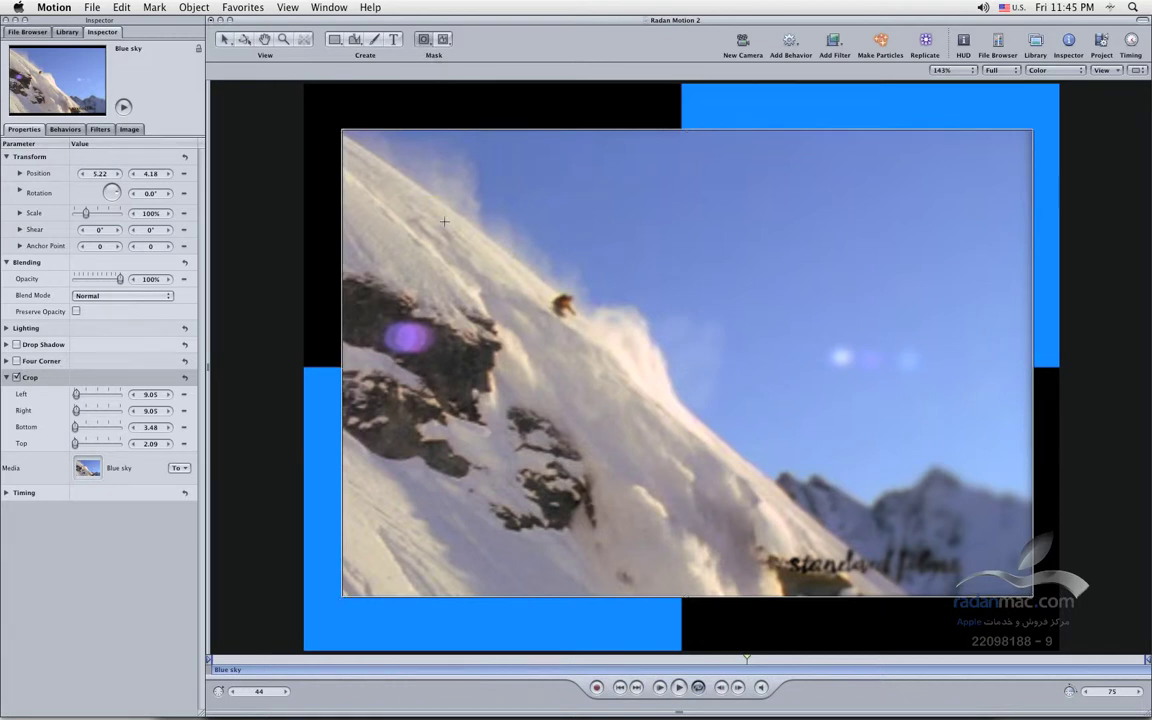
left_click_drag(614, 397, 731, 473)
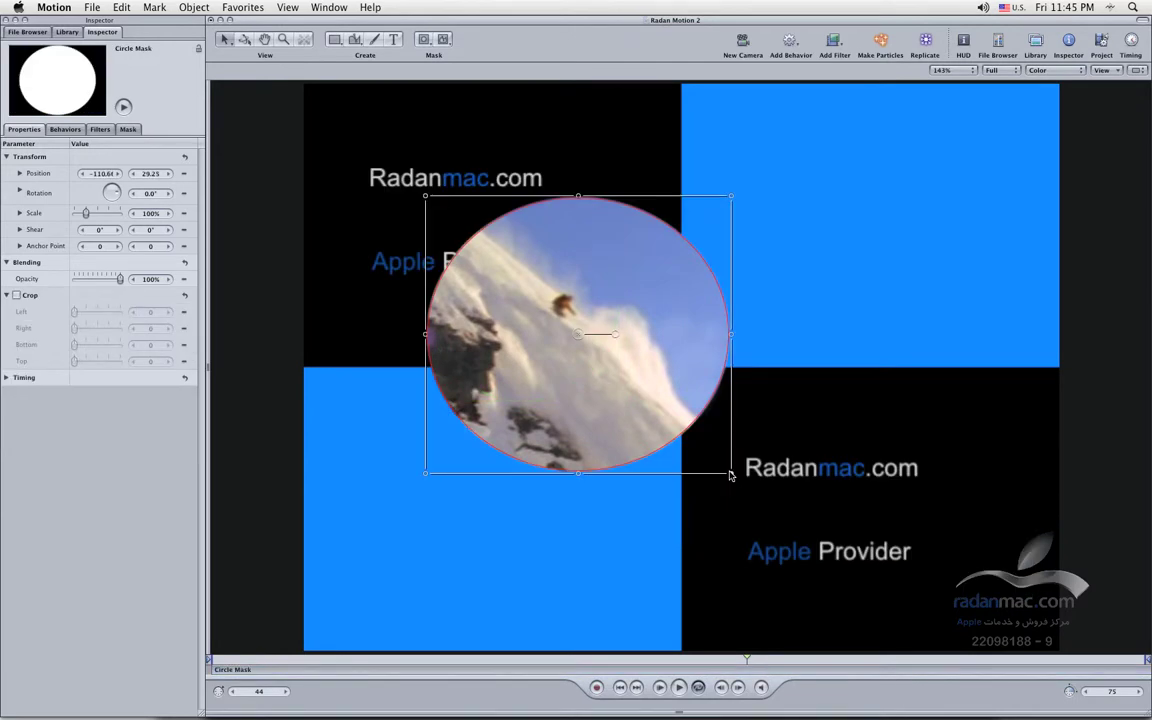
Adjust the circle mask's control points: lower the top point, shift the mask slightly, and move the left point down, tilting its tangent
left_click_drag(225, 40, 226, 150)
mouse_move(578, 198)
left_mouse_down()
mouse_move(576, 218)
mouse_move(579, 206)
left_mouse_up()
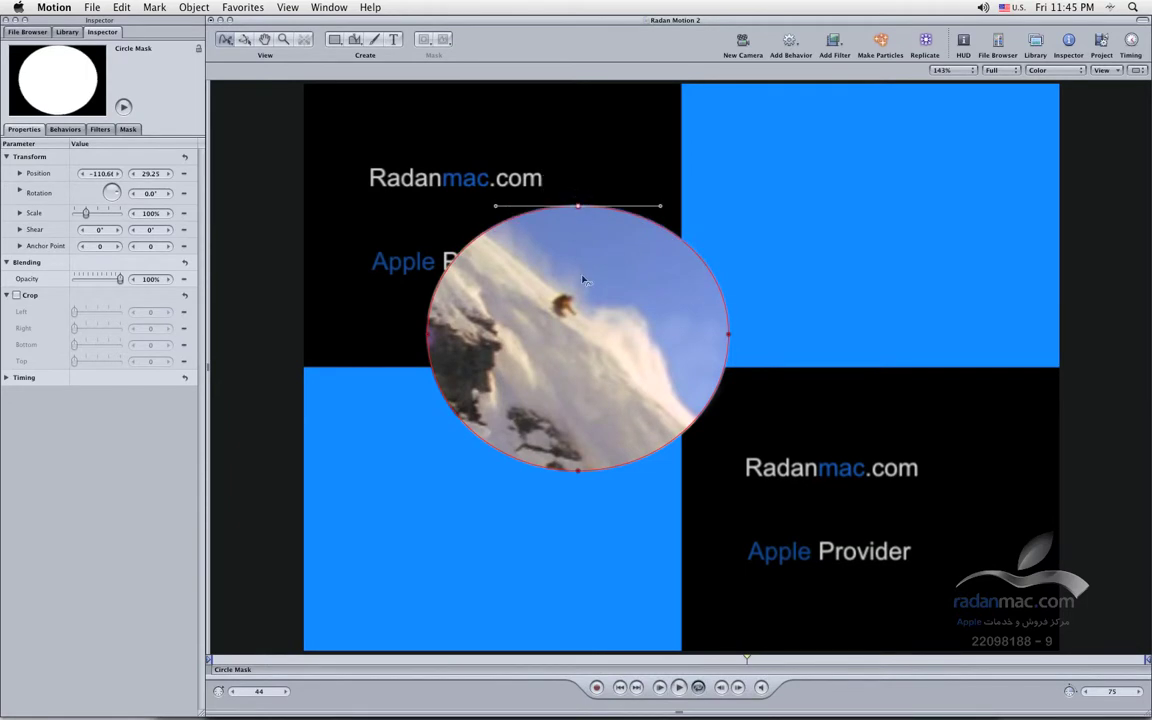
left_click_drag(577, 288, 587, 292)
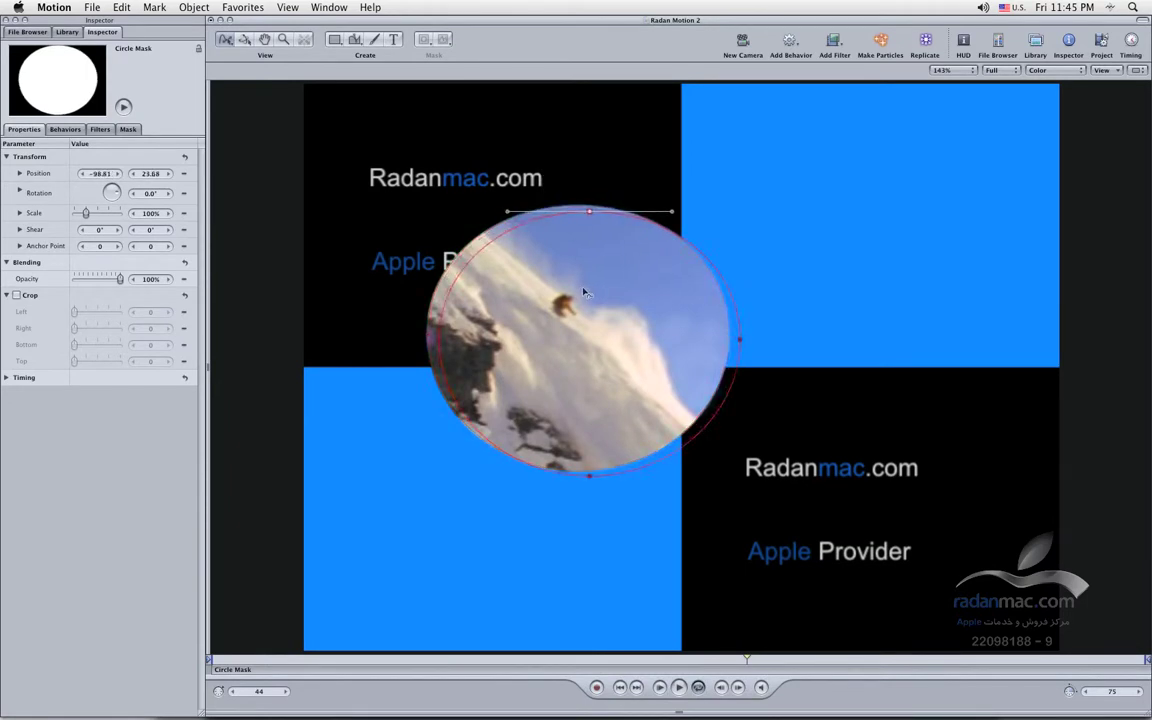
left_click(442, 343)
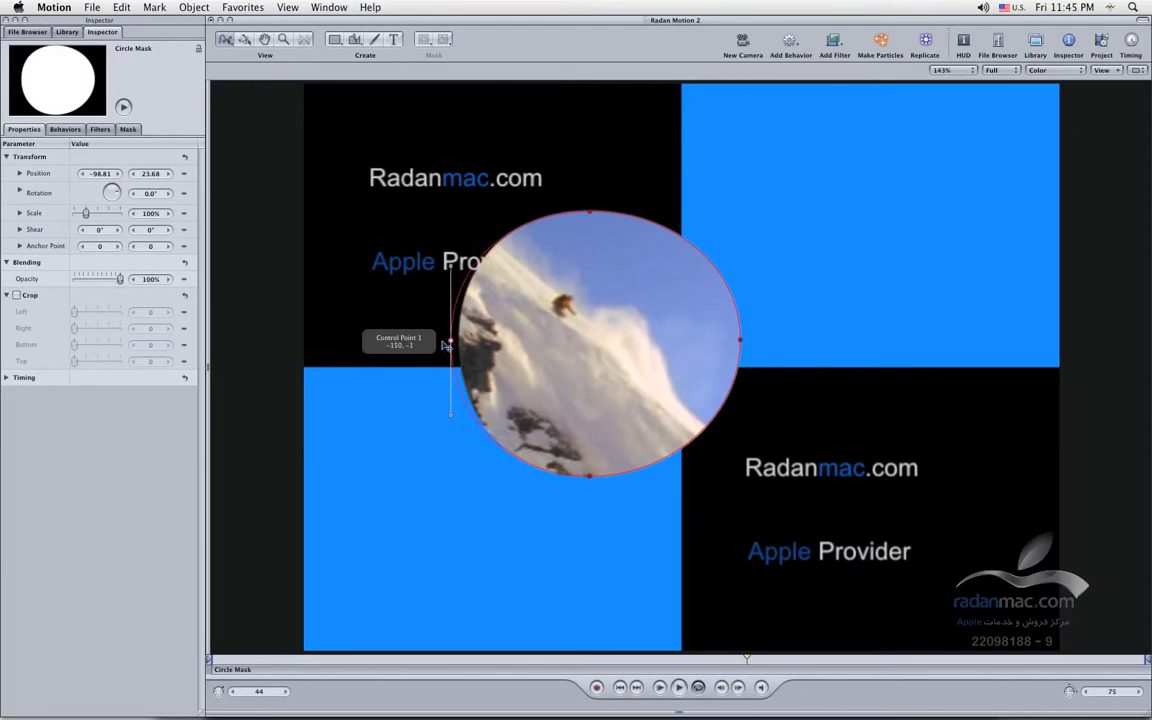
mouse_move(446, 347)
left_mouse_down()
mouse_move(413, 344)
mouse_move(429, 362)
left_mouse_up()
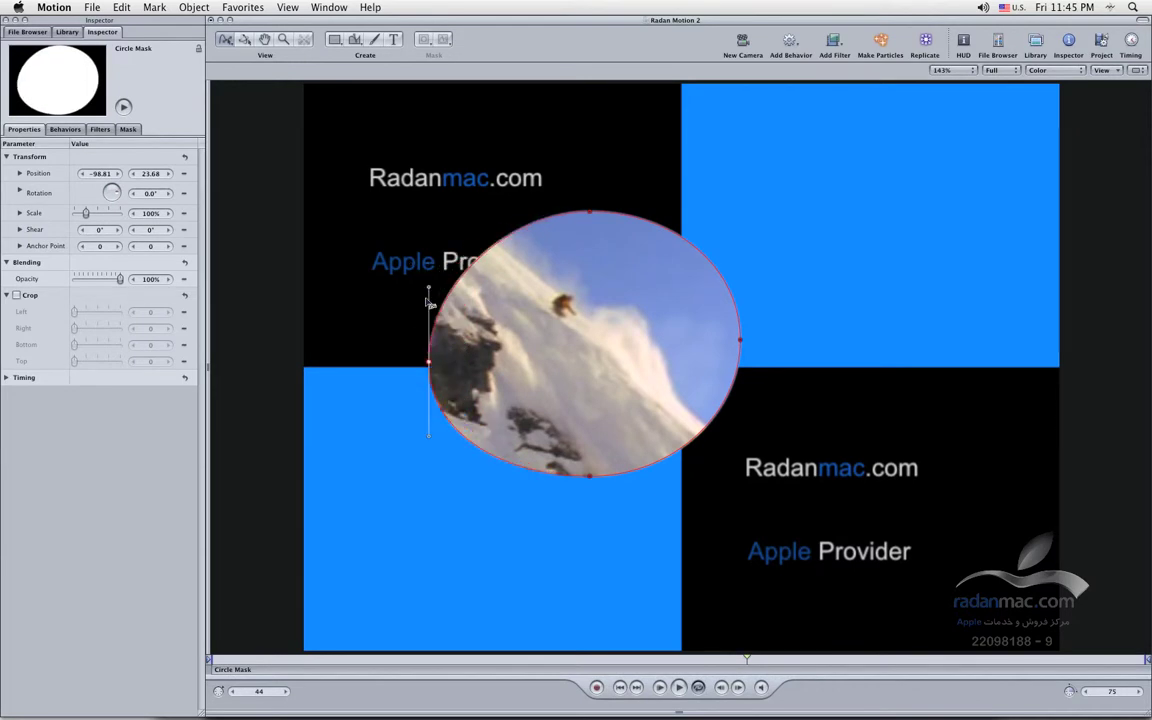
left_click_drag(428, 290, 446, 288)
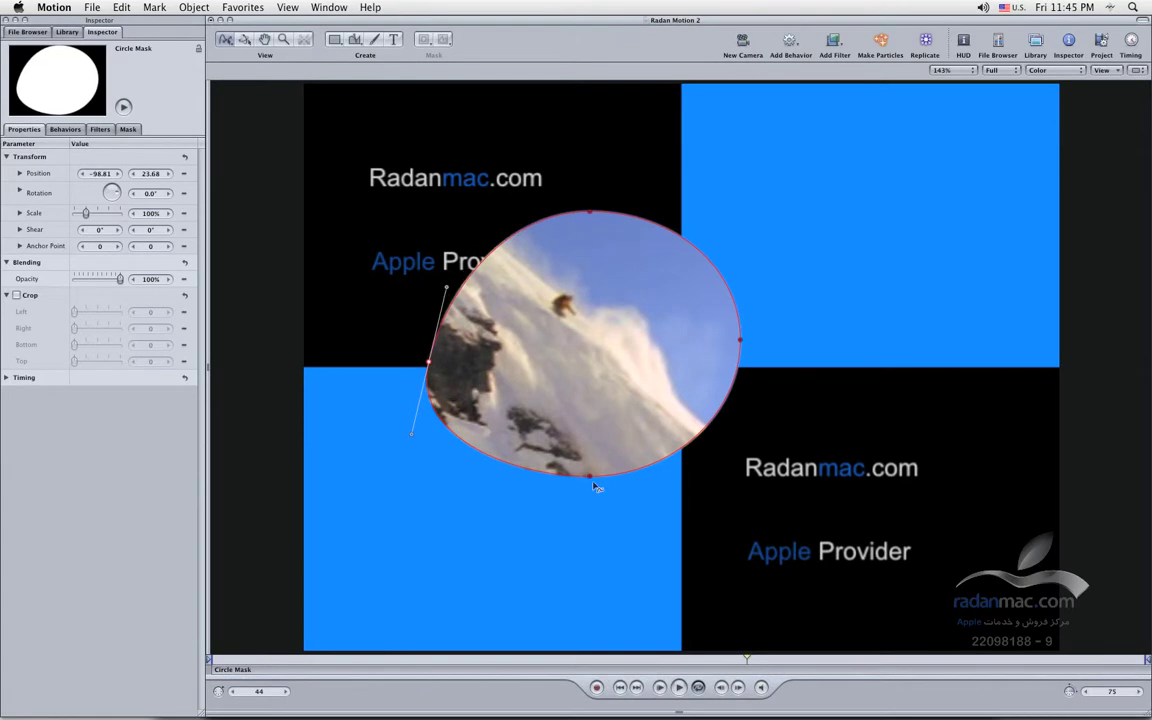
Reshape the circle mask into an irregular blob by moving its bottom, right and left points and twisting the right point's tangent
left_click_drag(592, 480, 588, 449)
left_click_drag(740, 340, 700, 382)
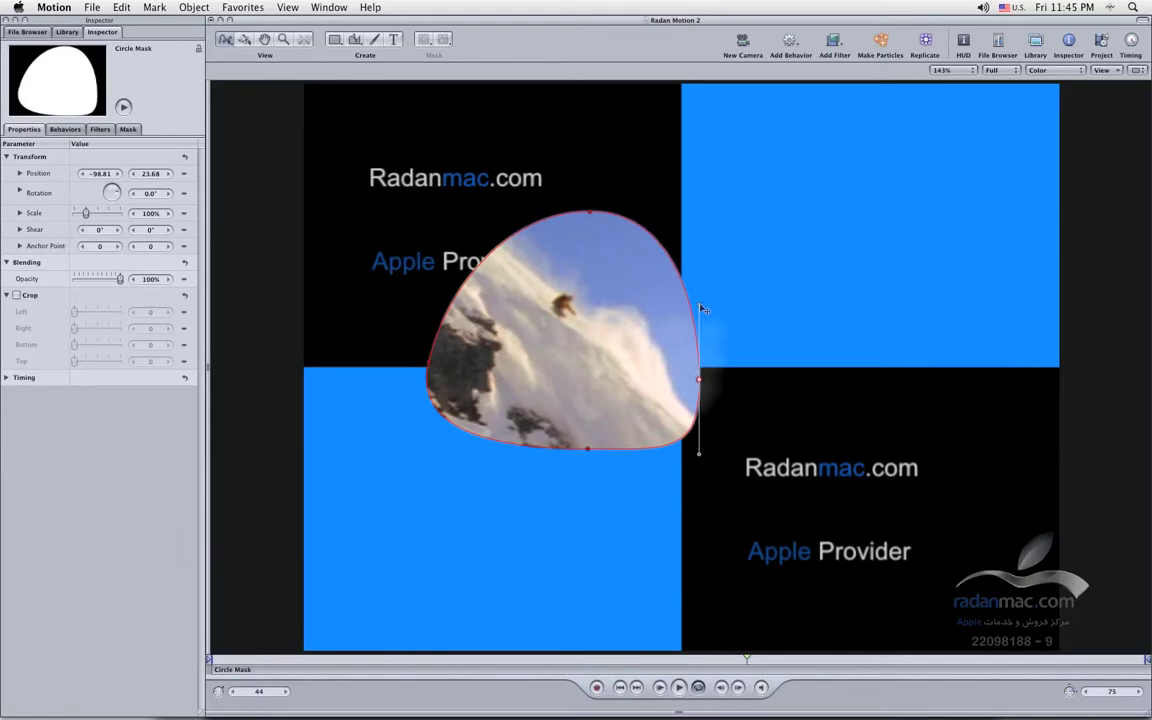
left_click_drag(701, 318, 728, 333)
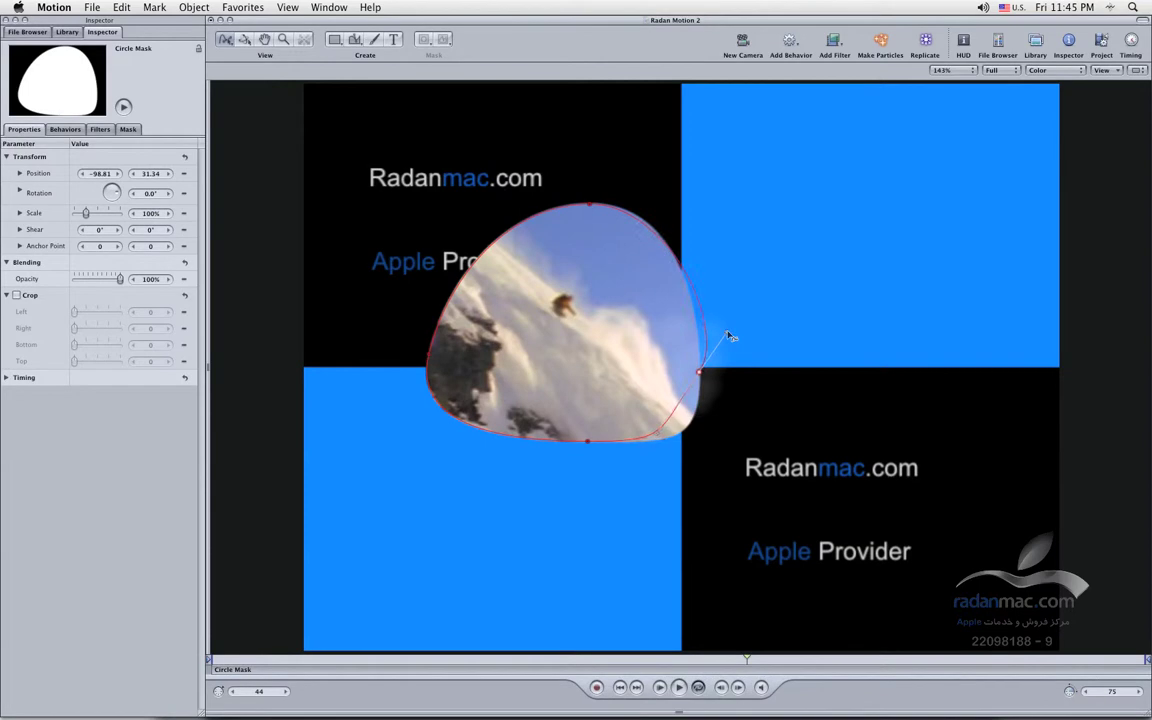
left_click_drag(657, 434, 635, 392)
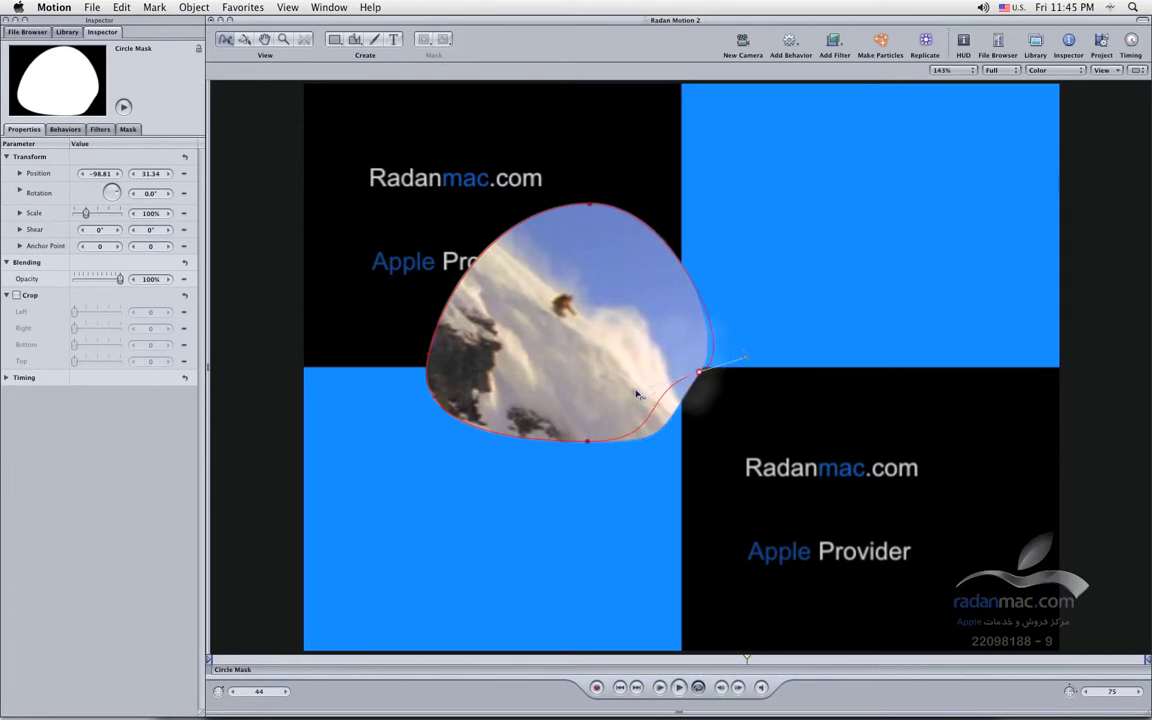
left_click_drag(427, 371, 425, 305)
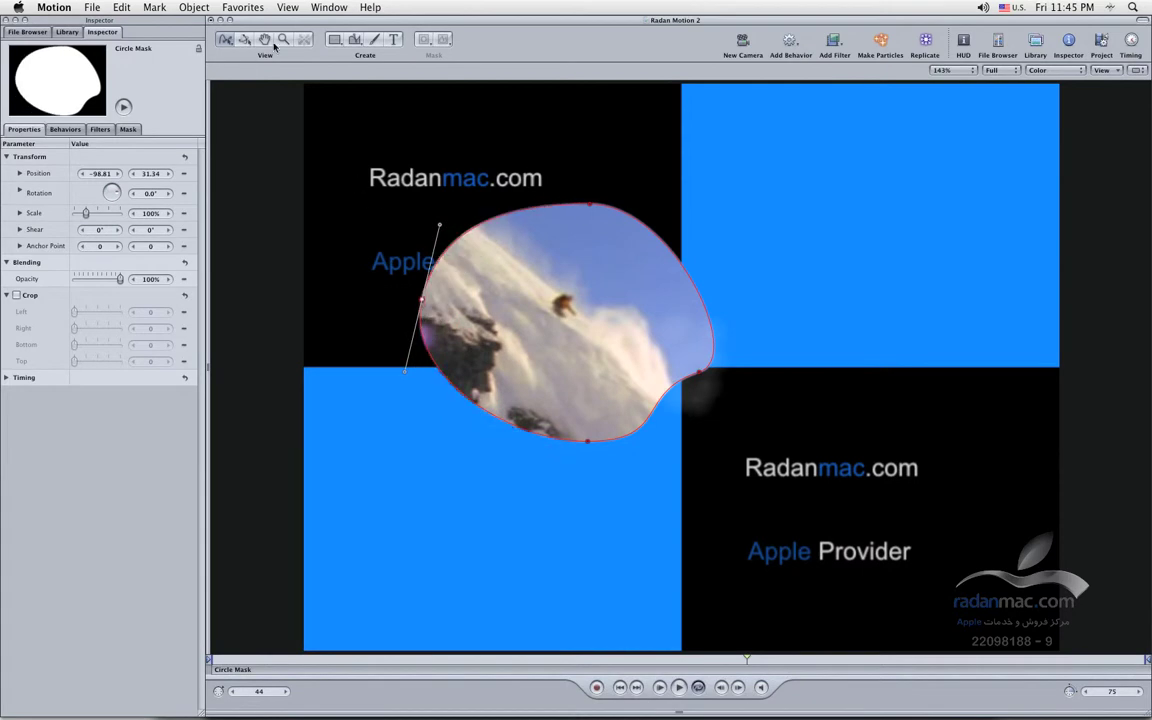
Paint a wavy freehand stroke diagonally from the canvas's lower-left area to its upper-right area
left_click(375, 39)
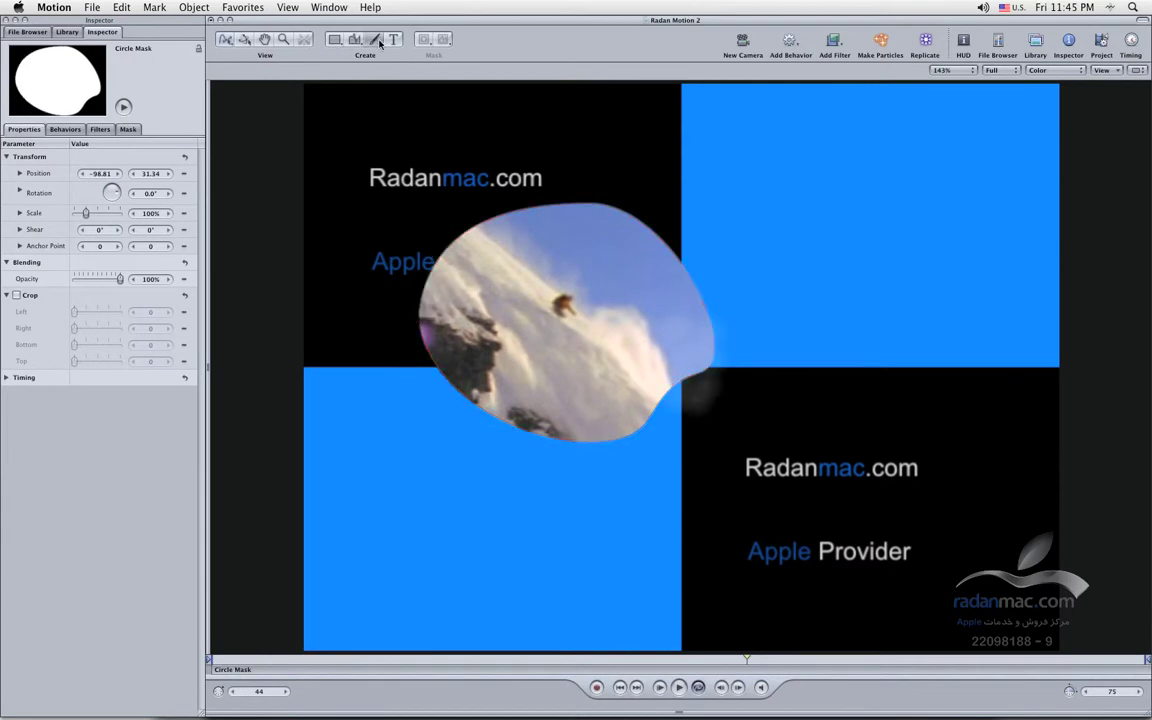
left_click(352, 570)
mouse_move(352, 570)
left_mouse_down()
mouse_move(712, 399)
mouse_move(902, 291)
mouse_move(972, 200)
left_mouse_up()
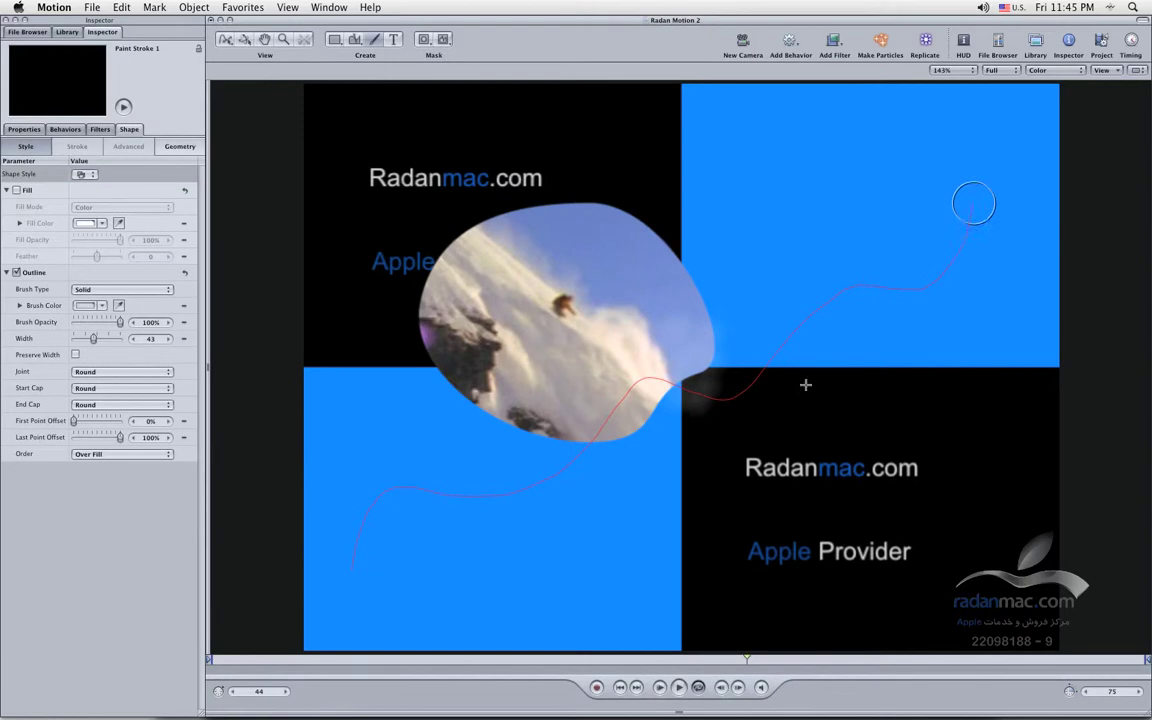
Reshape the paint stroke's middle and right-hand section by moving its control points with the Adjust Control Points tool
left_click(228, 38)
left_click(227, 39)
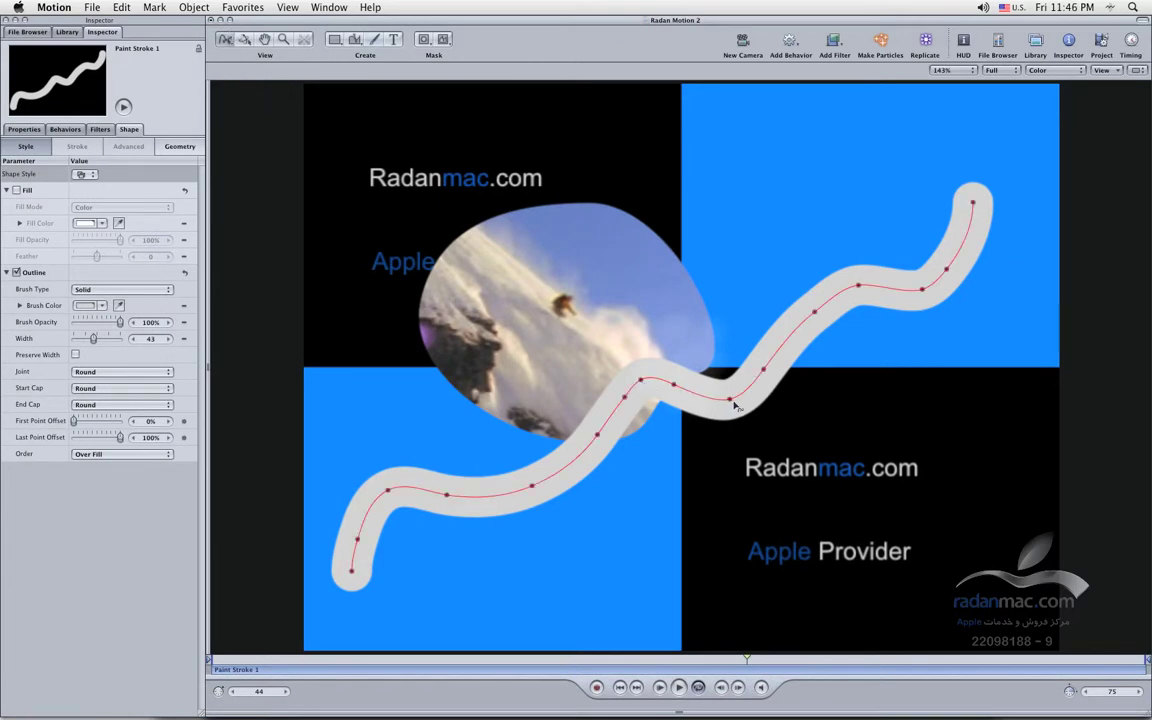
mouse_move(736, 405)
left_mouse_down()
mouse_move(734, 375)
mouse_move(757, 465)
left_mouse_up()
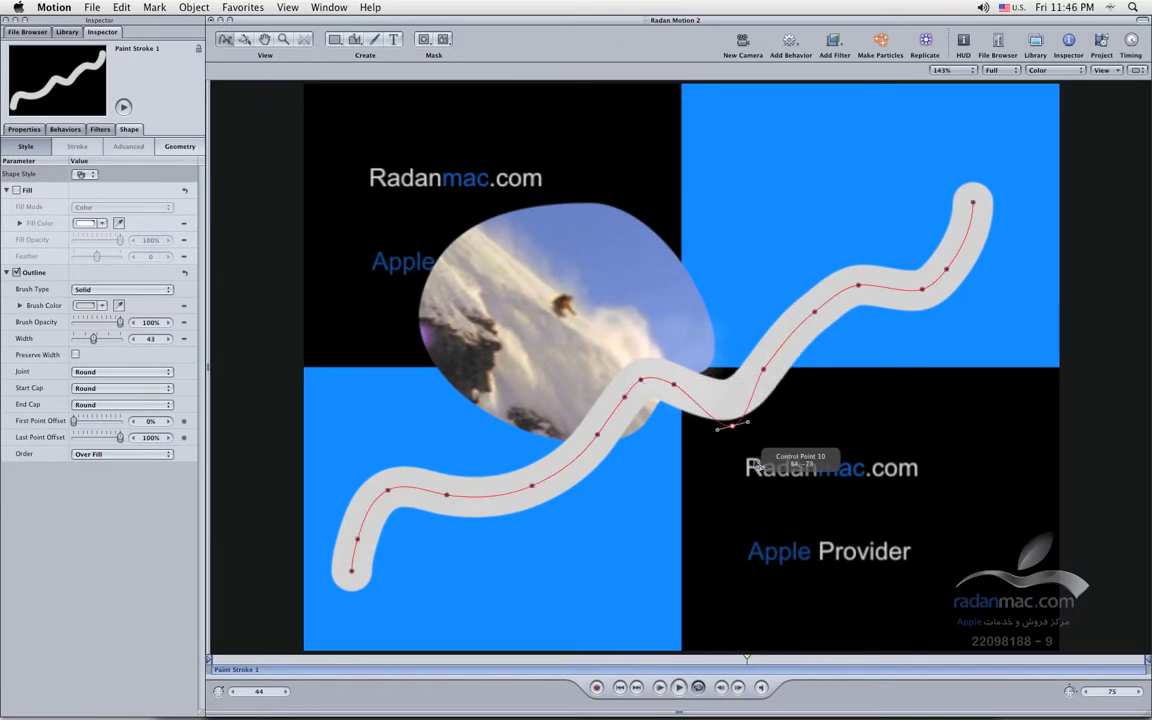
left_click_drag(763, 370, 853, 382)
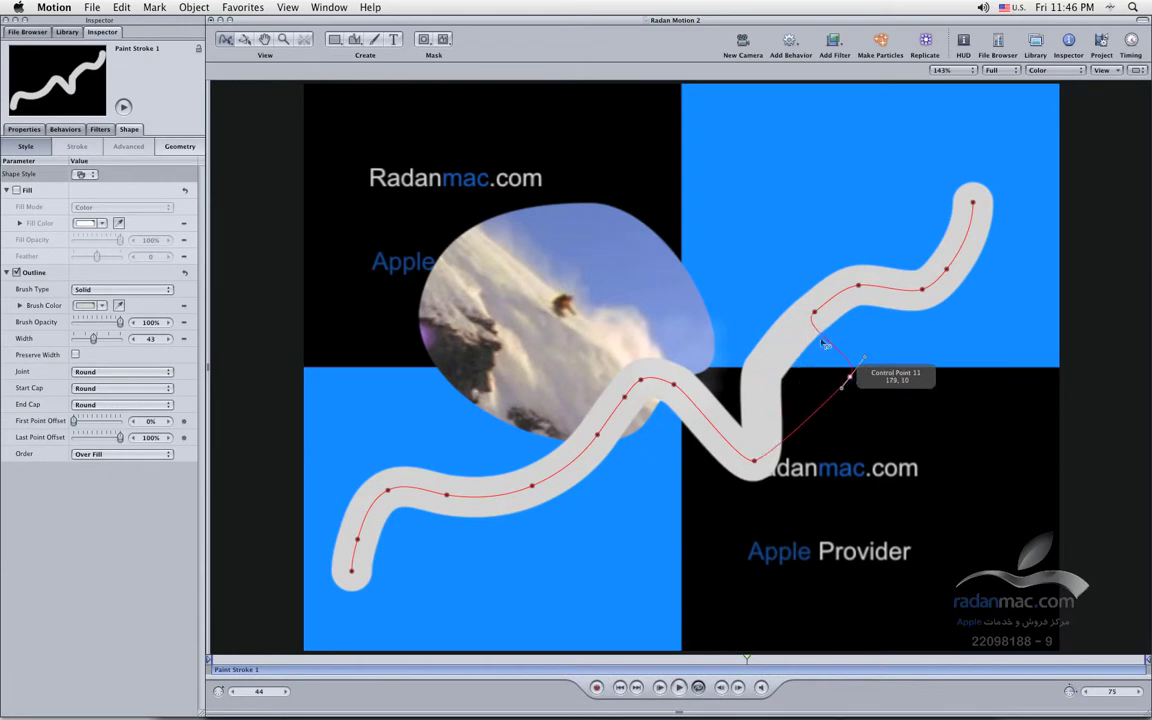
mouse_move(818, 316)
left_mouse_down()
mouse_move(882, 305)
mouse_move(884, 347)
left_mouse_up()
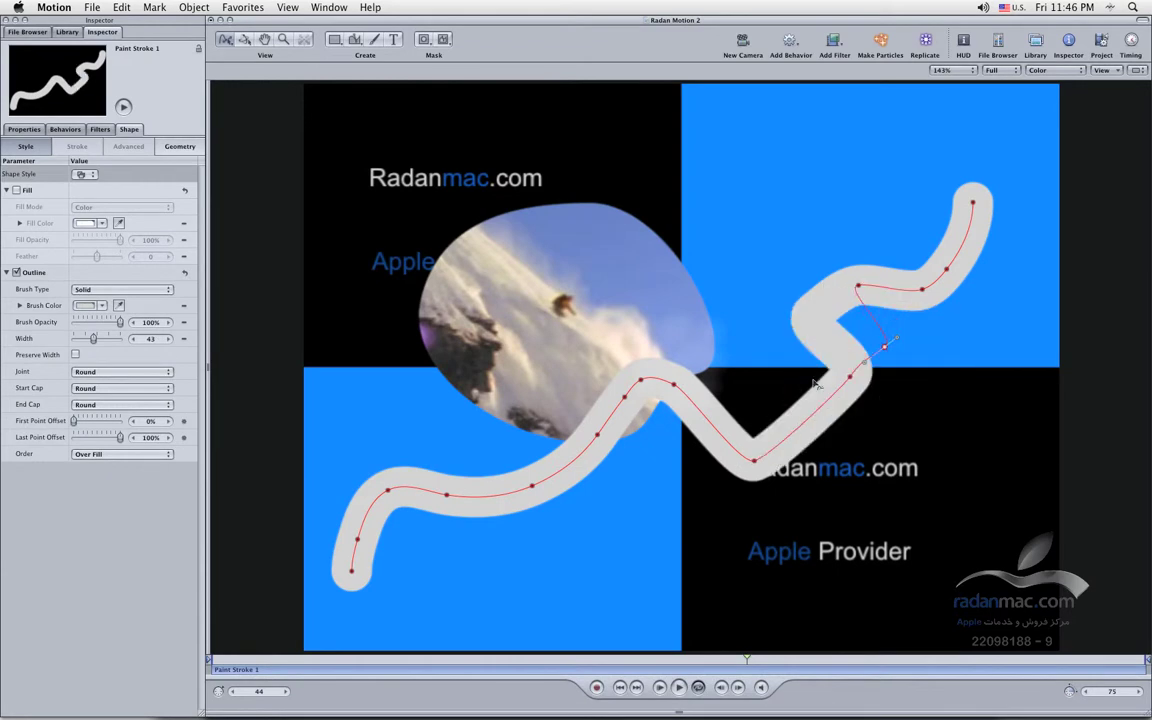
left_click_drag(757, 463, 766, 384)
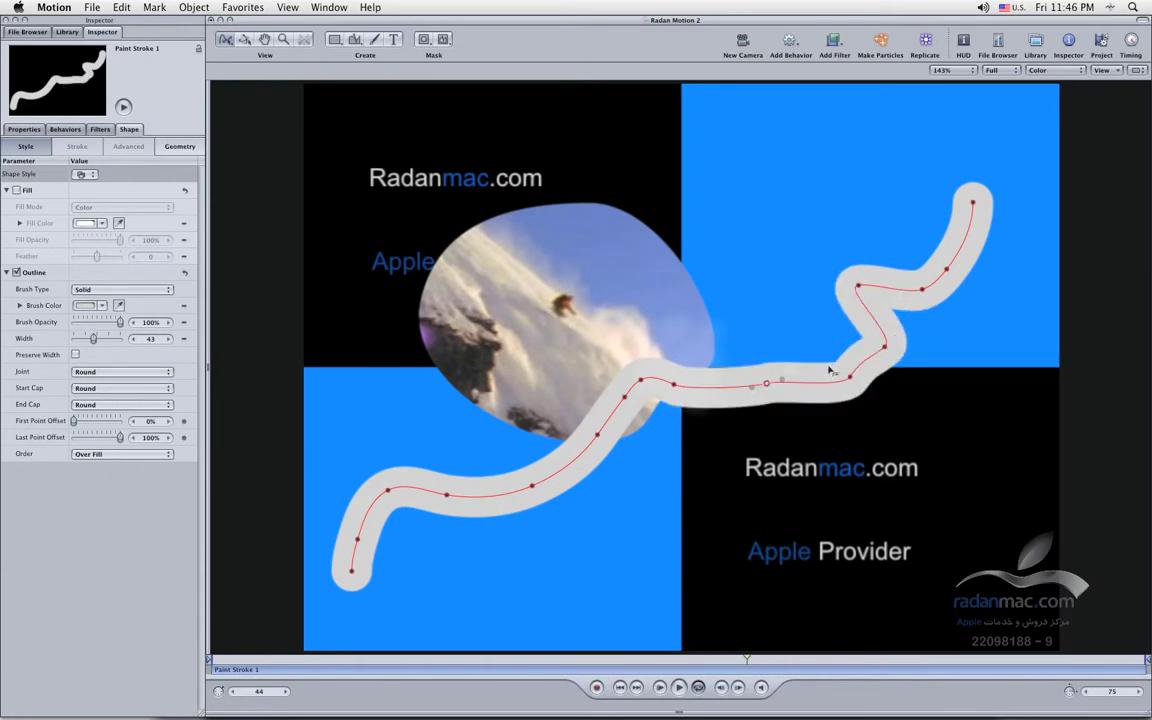
left_click_drag(850, 378, 819, 404)
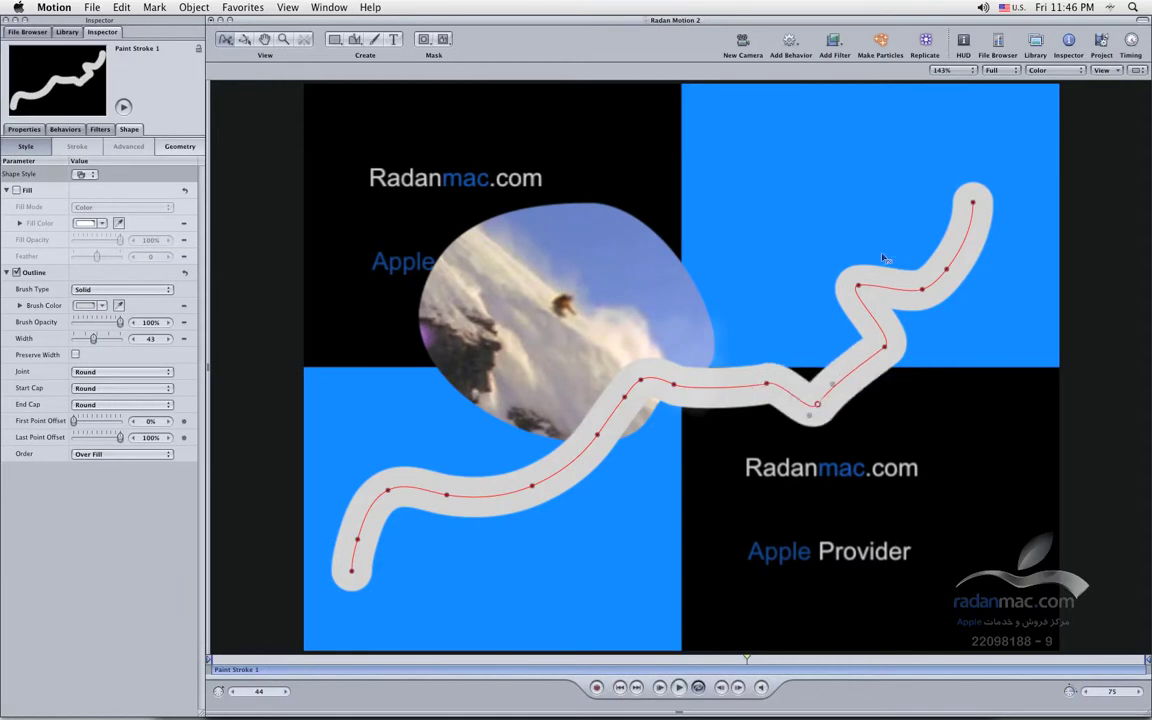
left_click_drag(858, 287, 930, 328)
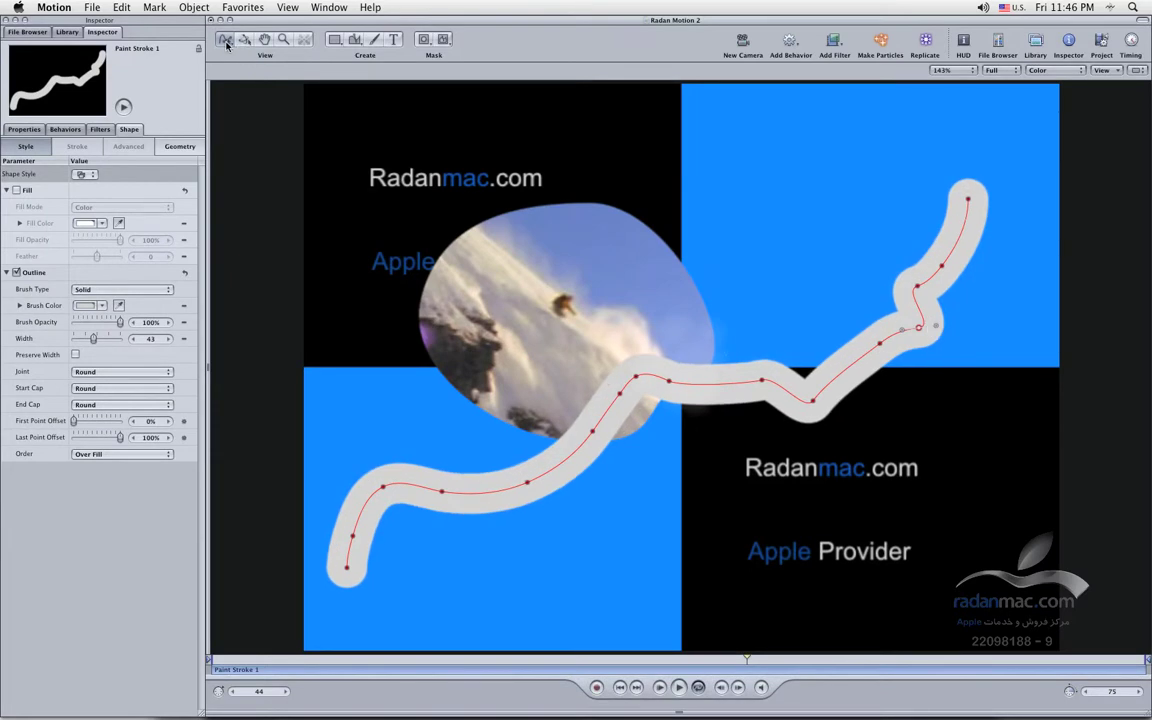
Bend the left end of the paint stroke by raising its first crest point and lowering the neighbouring control point
left_click_drag(227, 44, 228, 143)
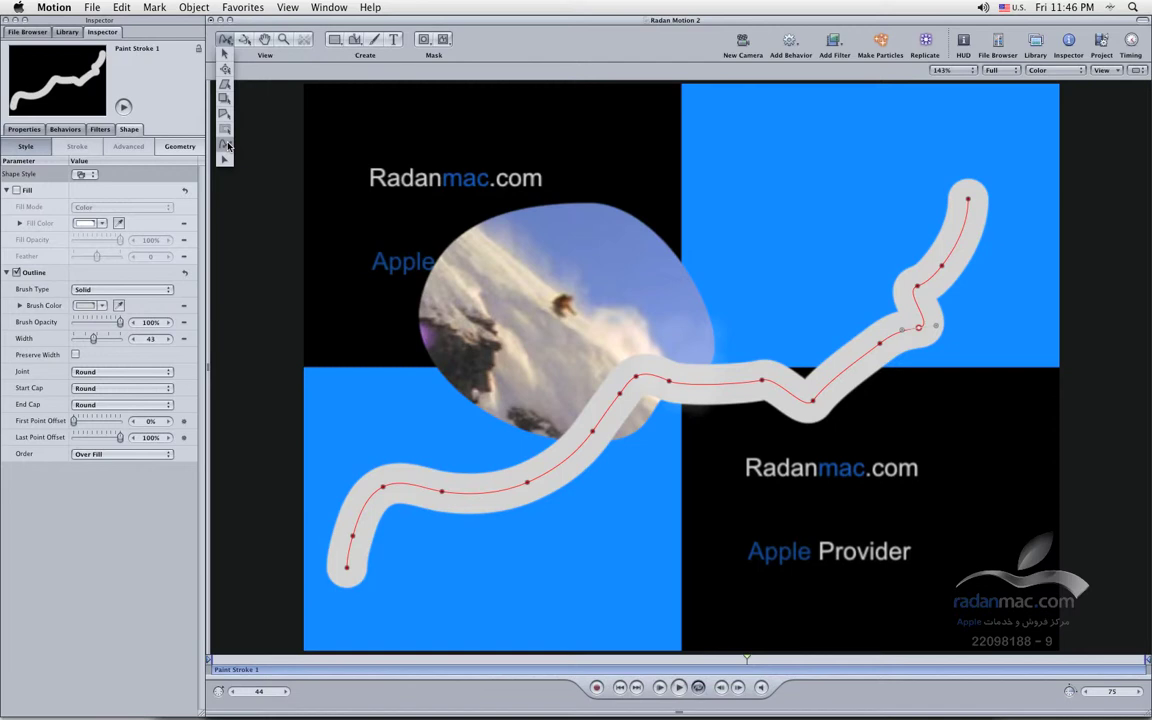
left_click_drag(228, 145, 227, 146)
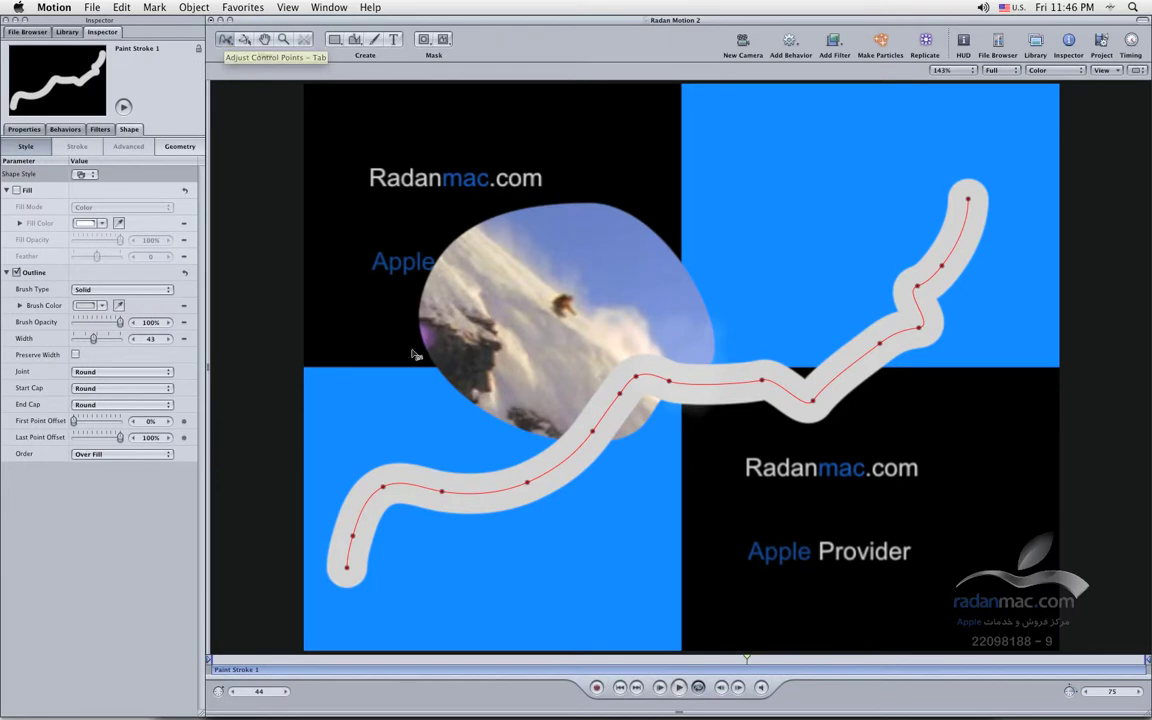
mouse_move(384, 490)
left_mouse_down()
mouse_move(355, 472)
mouse_move(352, 482)
mouse_move(367, 431)
left_mouse_up()
left_click_drag(441, 491, 448, 538)
Select the Blue sky clip, show the project's layer list and select the clip's Circle Mask
left_click(497, 277)
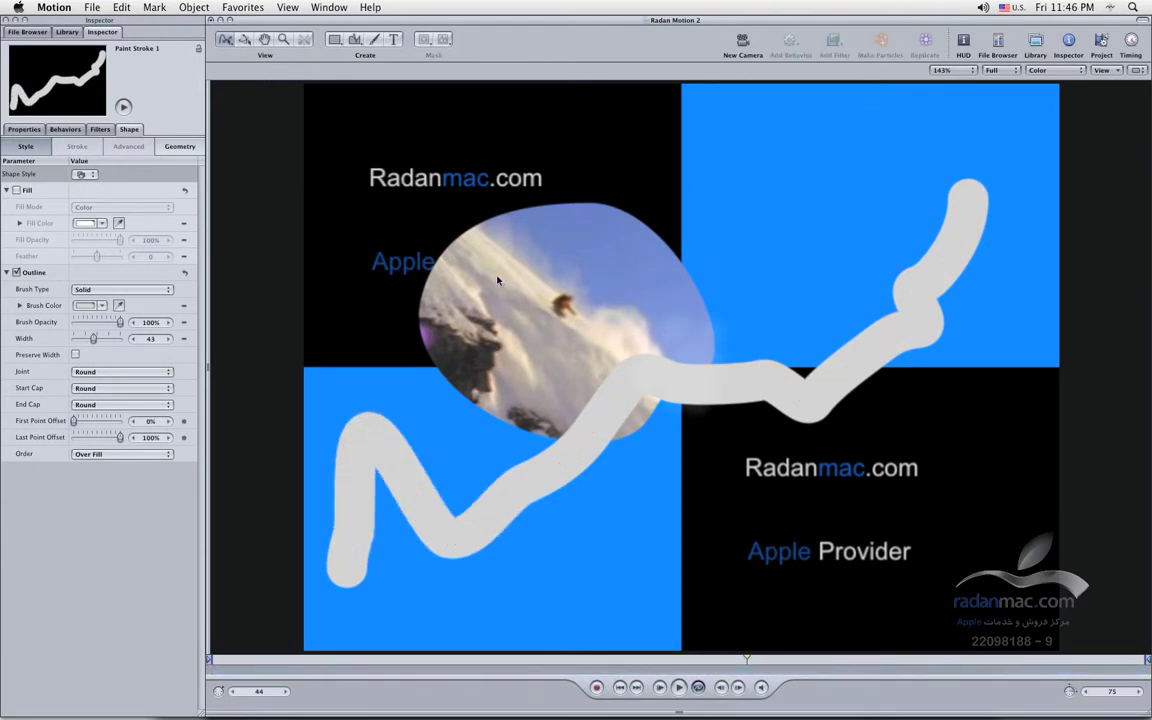
left_click(533, 292)
left_click(534, 295)
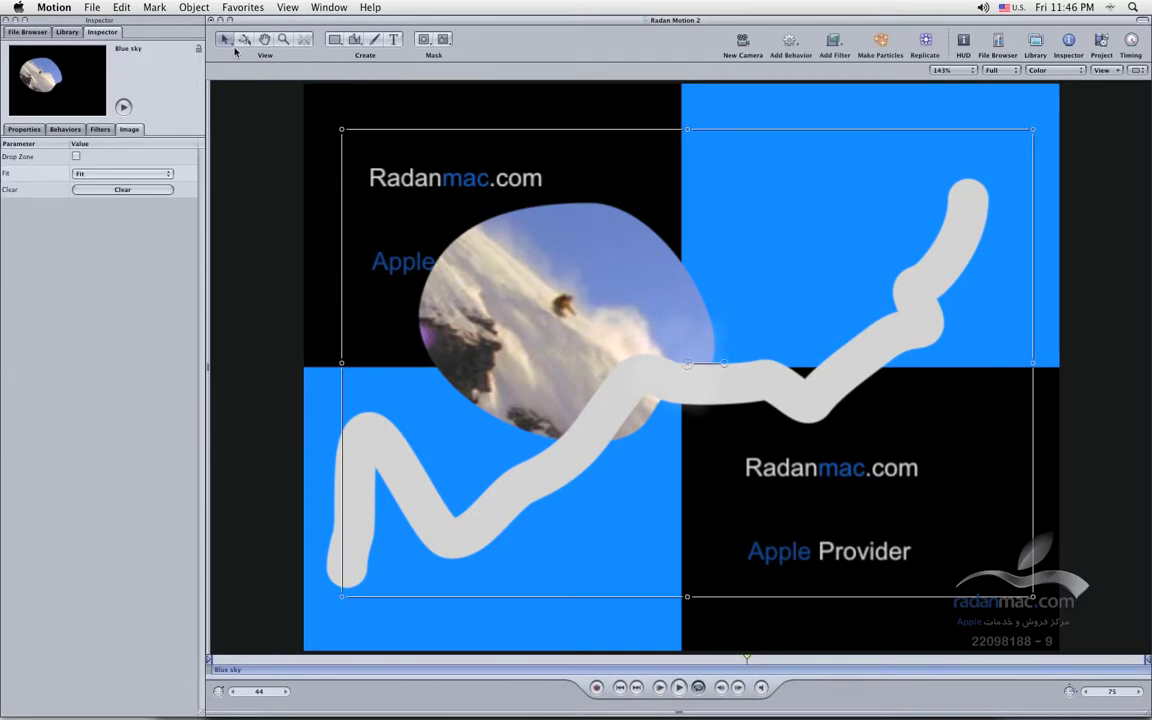
left_click(662, 139)
left_click(636, 297)
key("F5")
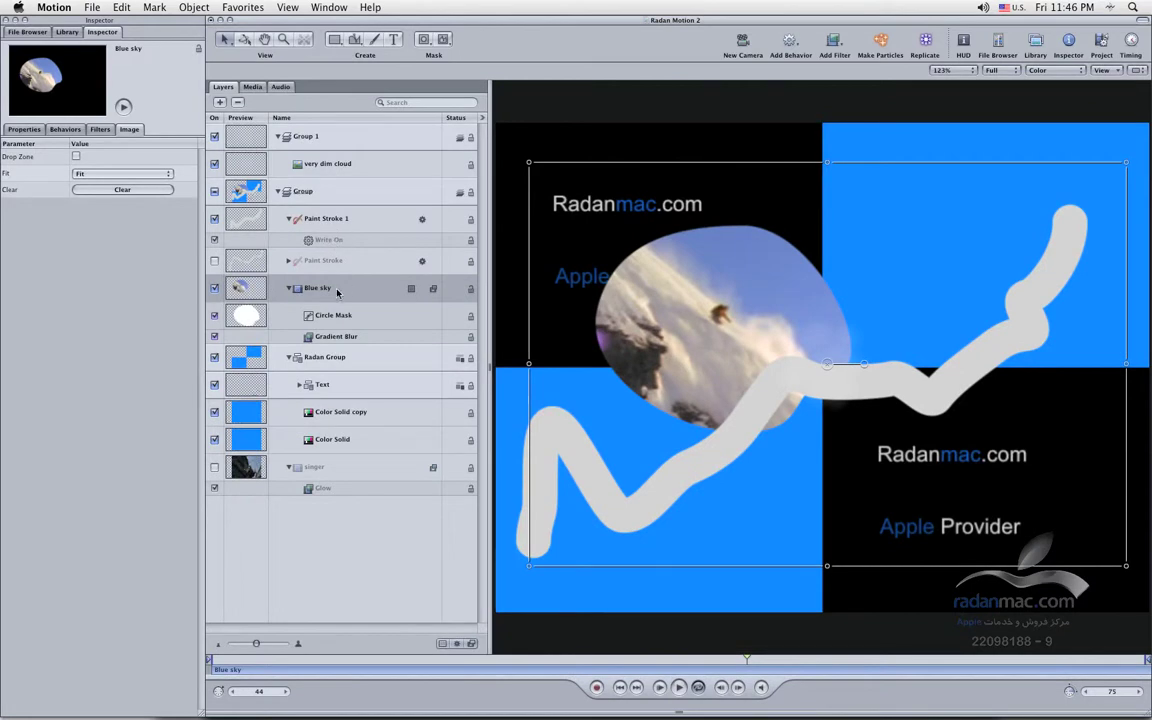
left_click(387, 294)
left_click(326, 318)
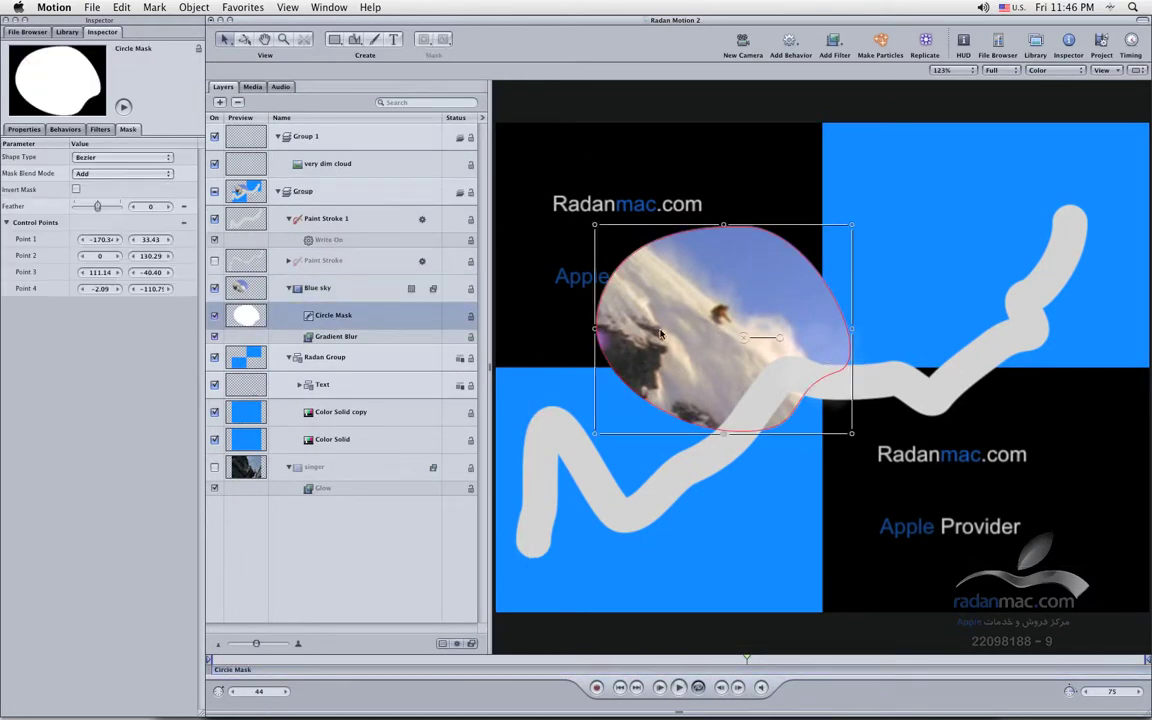
Move the circle mask's control point 3 inward to about 53.88, 5.57 and point 1 to about -136.4, 14.88
left_click_drag(225, 40, 230, 150)
left_click_drag(838, 372, 772, 300)
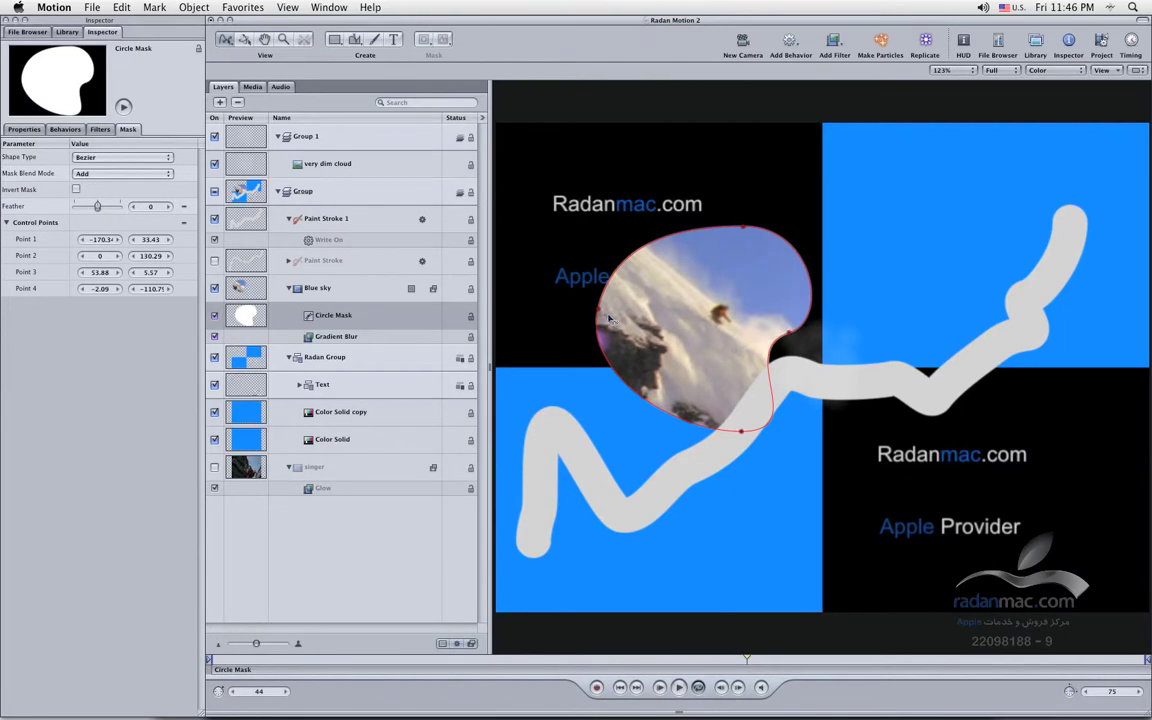
left_click_drag(598, 315, 627, 325)
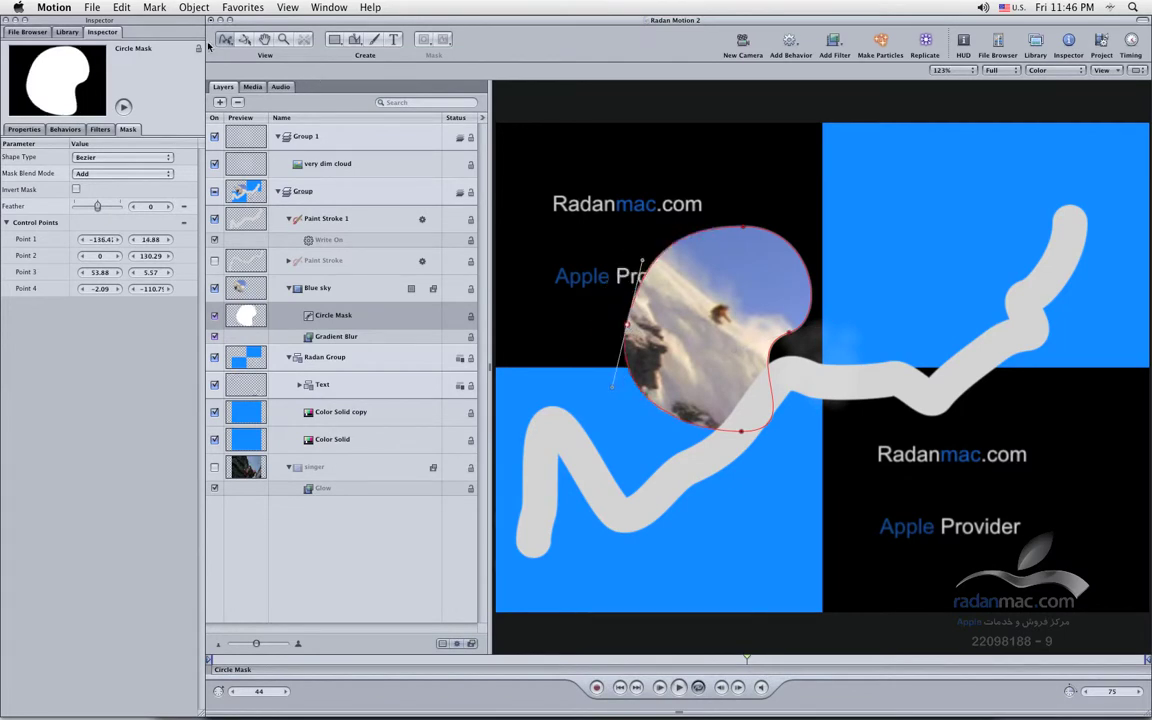
Switch to the Adjust Item tool and delete the Circle Mask from the Blue sky clip
left_click_drag(219, 43, 220, 45)
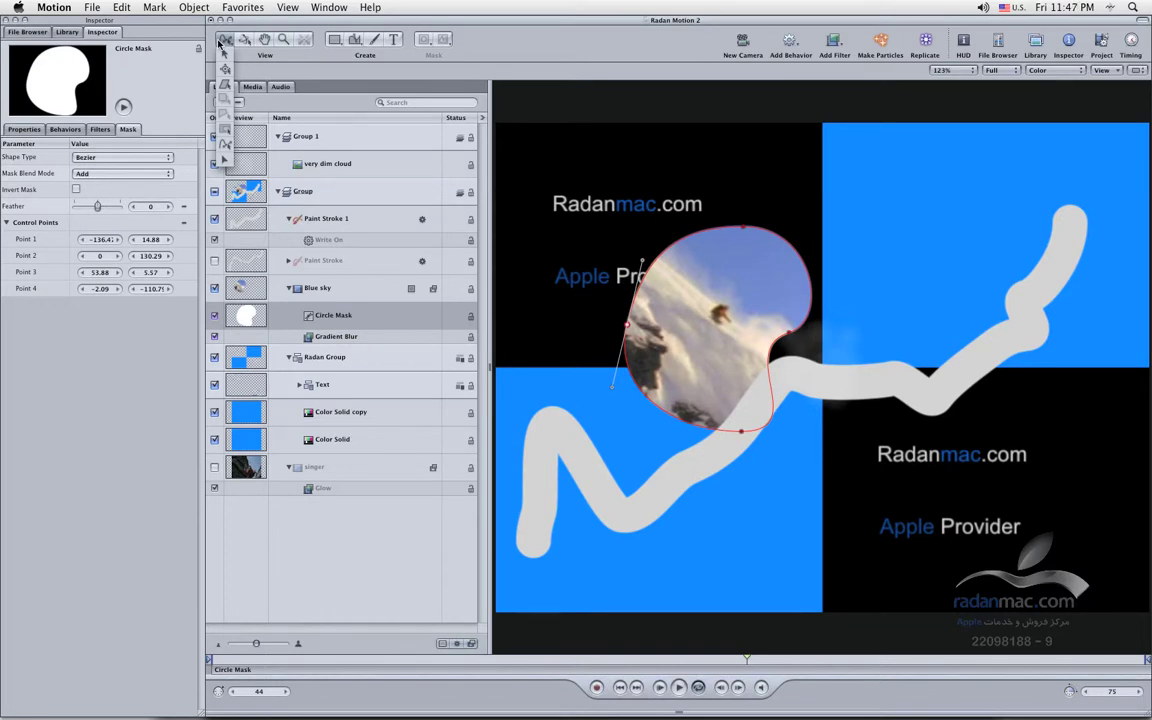
left_click_drag(219, 44, 225, 158)
left_click_drag(225, 158, 226, 158)
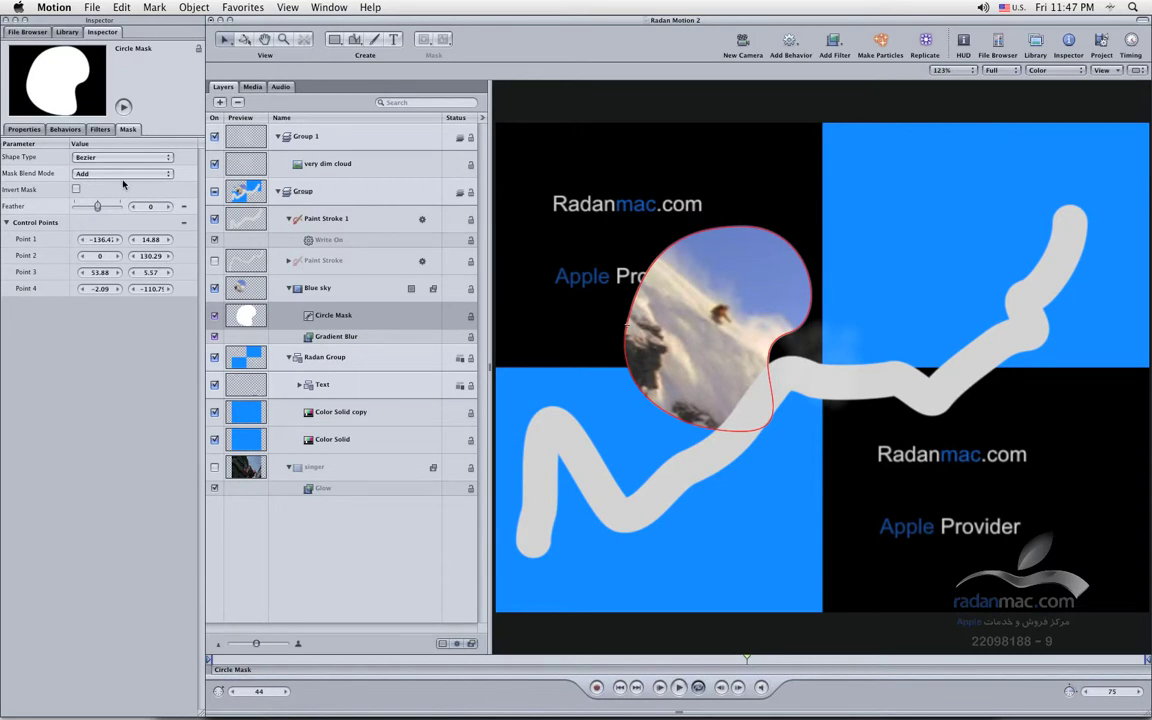
left_click(361, 318)
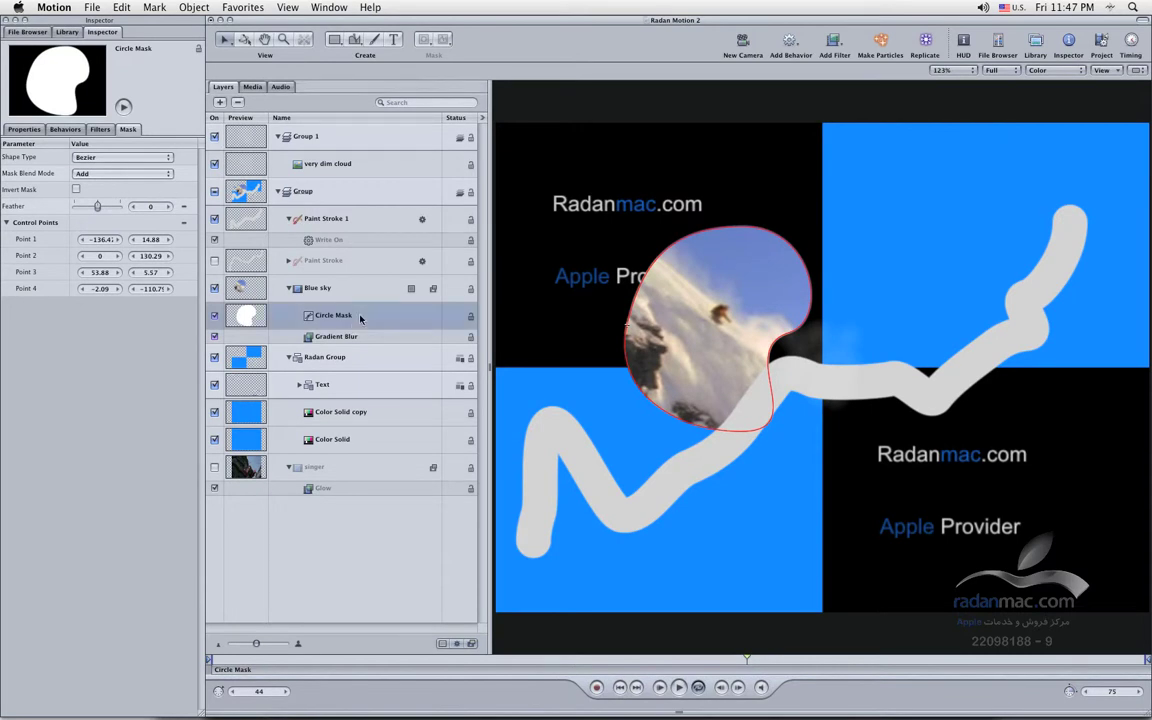
key("Delete")
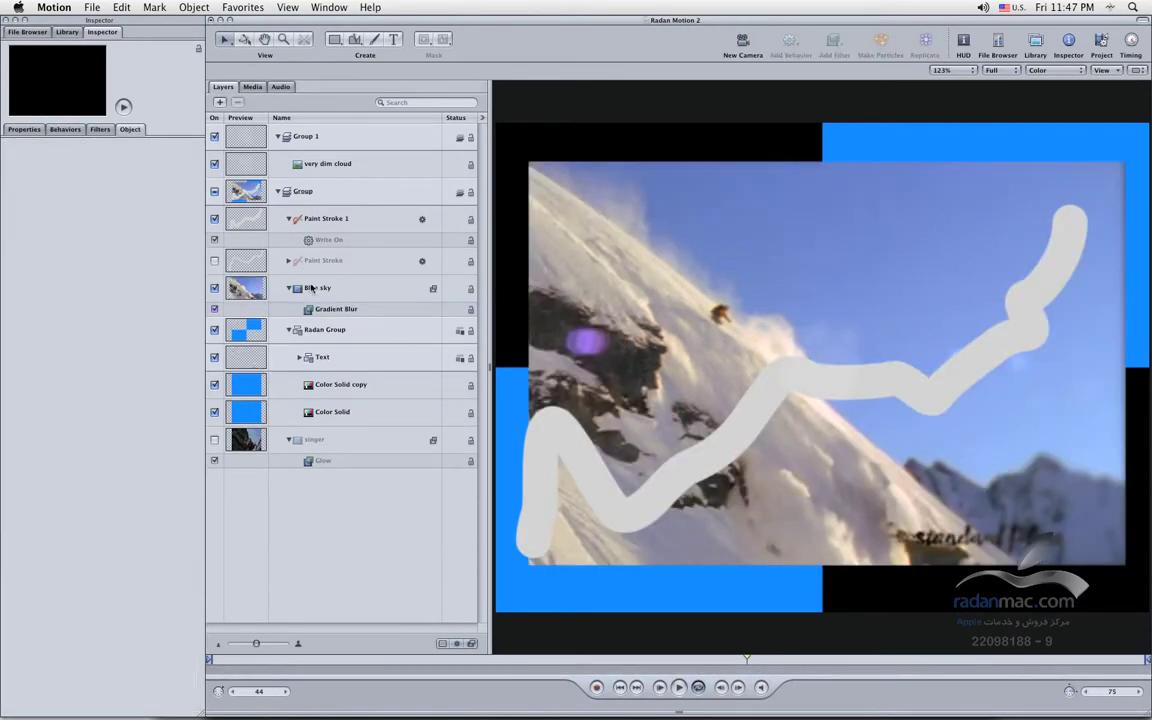
Delete the Paint Stroke 1 and Paint Stroke layers from the group
left_click(338, 222)
key("Delete")
left_click(343, 222)
key("Delete")
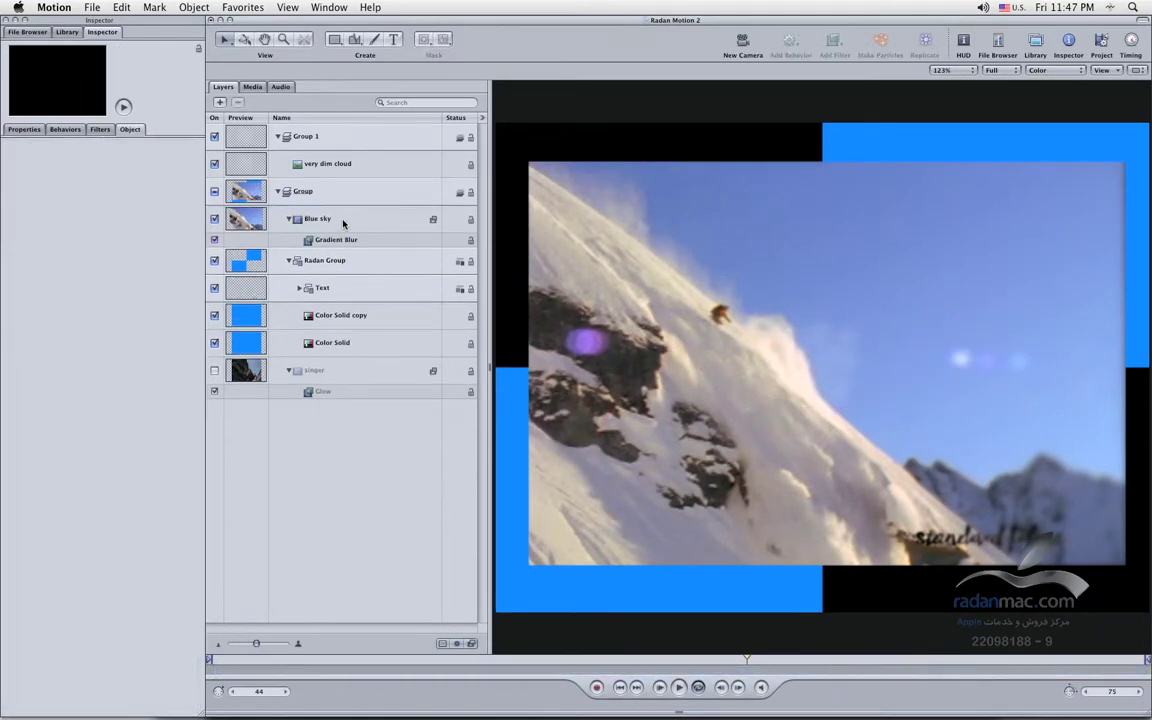
Select the Blue sky clip and try to activate the Adjust Item tool on it
left_click(330, 219)
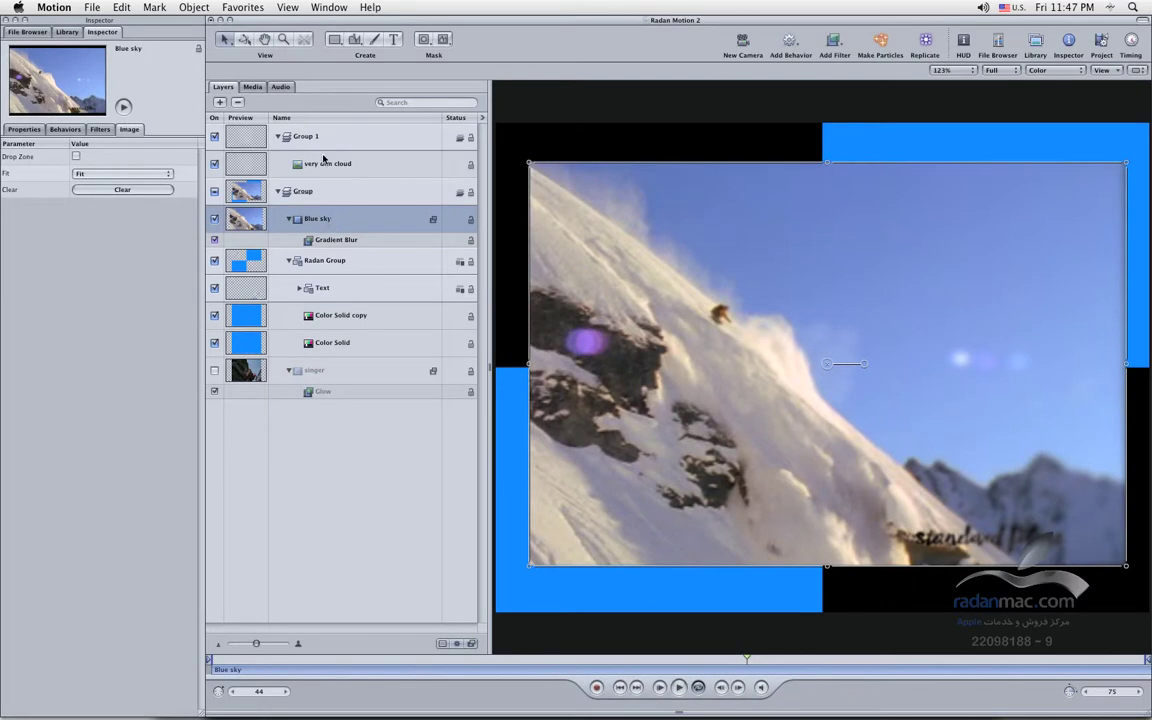
left_click_drag(226, 40, 222, 163)
left_click_drag(220, 38, 225, 160)
left_click_drag(227, 42, 230, 156)
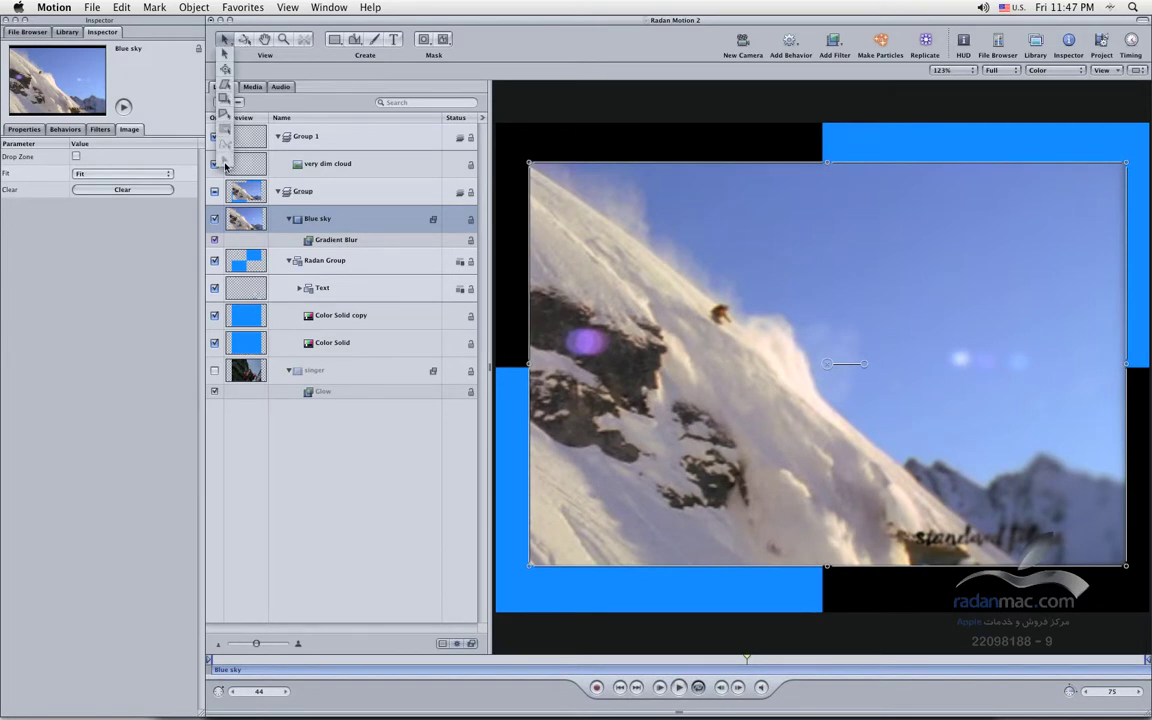
left_click(225, 165)
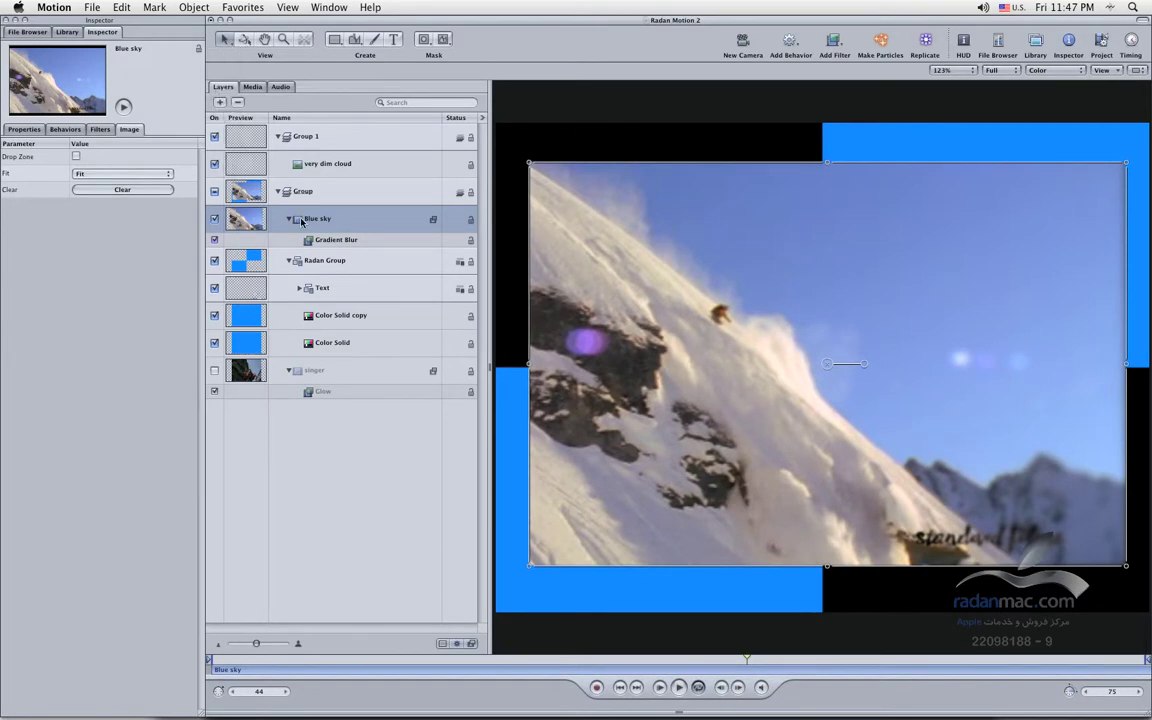
Select the Blue sky clip's Gradient Blur, show its filter parameters and activate the Adjust Item tool
left_click(330, 243)
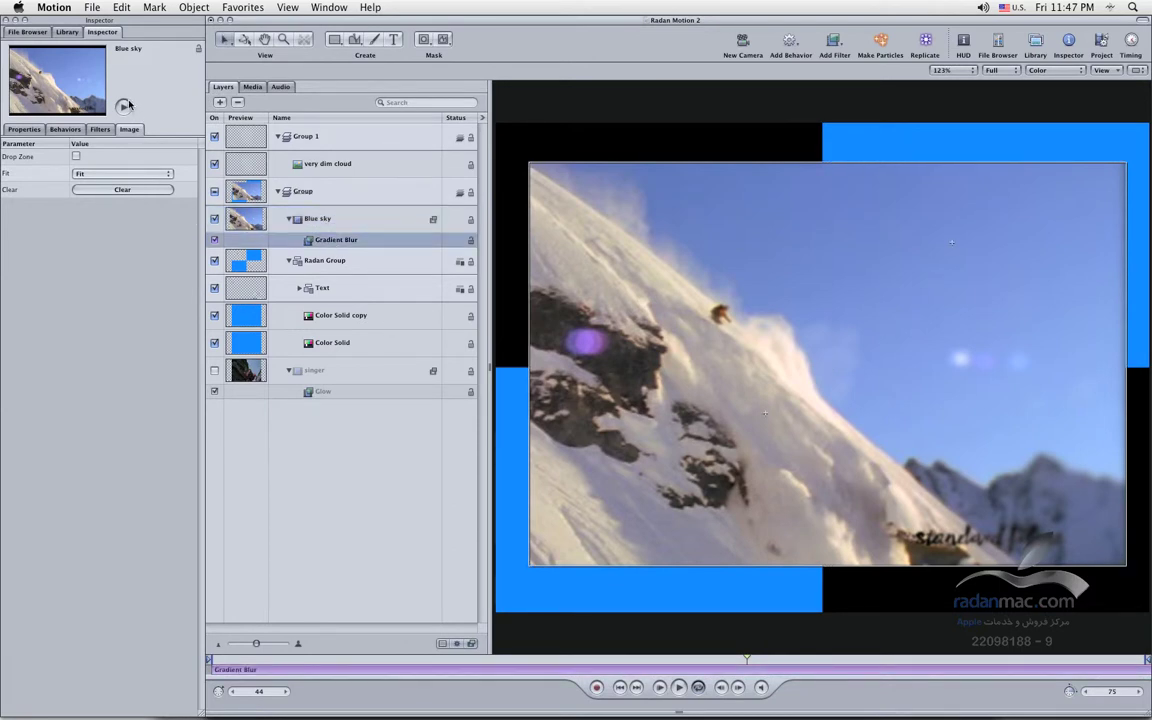
left_click(101, 129)
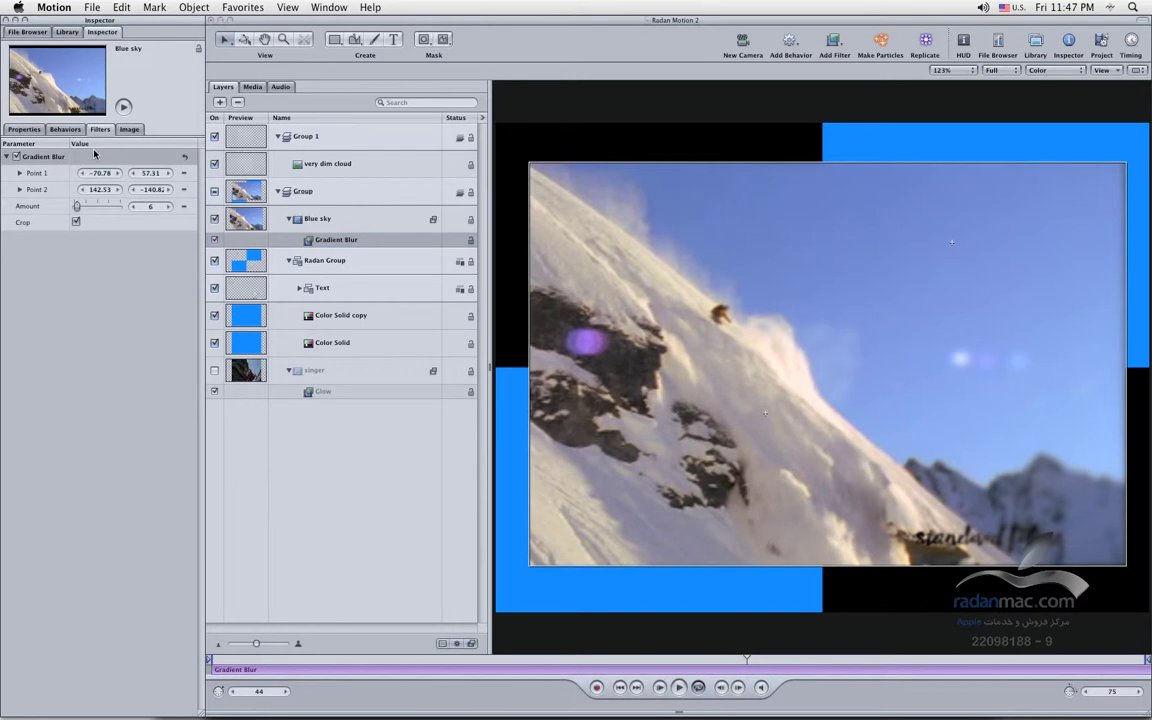
left_click(225, 40)
left_click(220, 161)
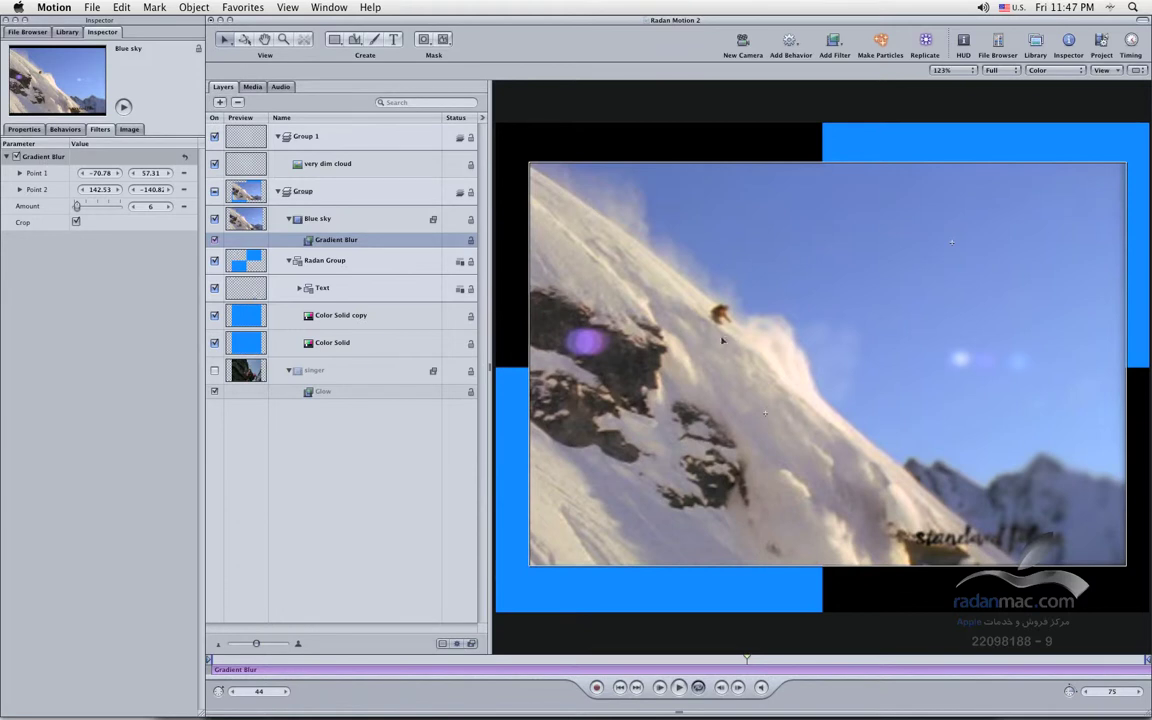
Delete the existing Gradient Blur and add a new Gradient Blur filter to the Blue sky clip
key("Delete")
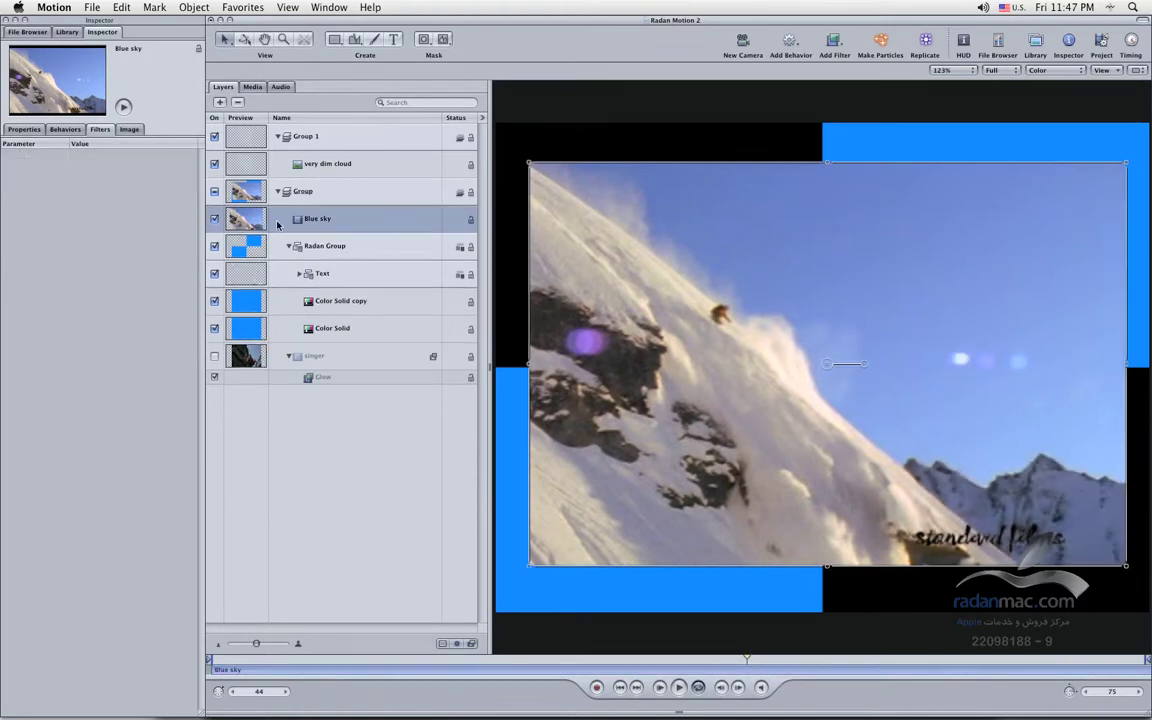
left_click(833, 42)
mouse_move(870, 55)
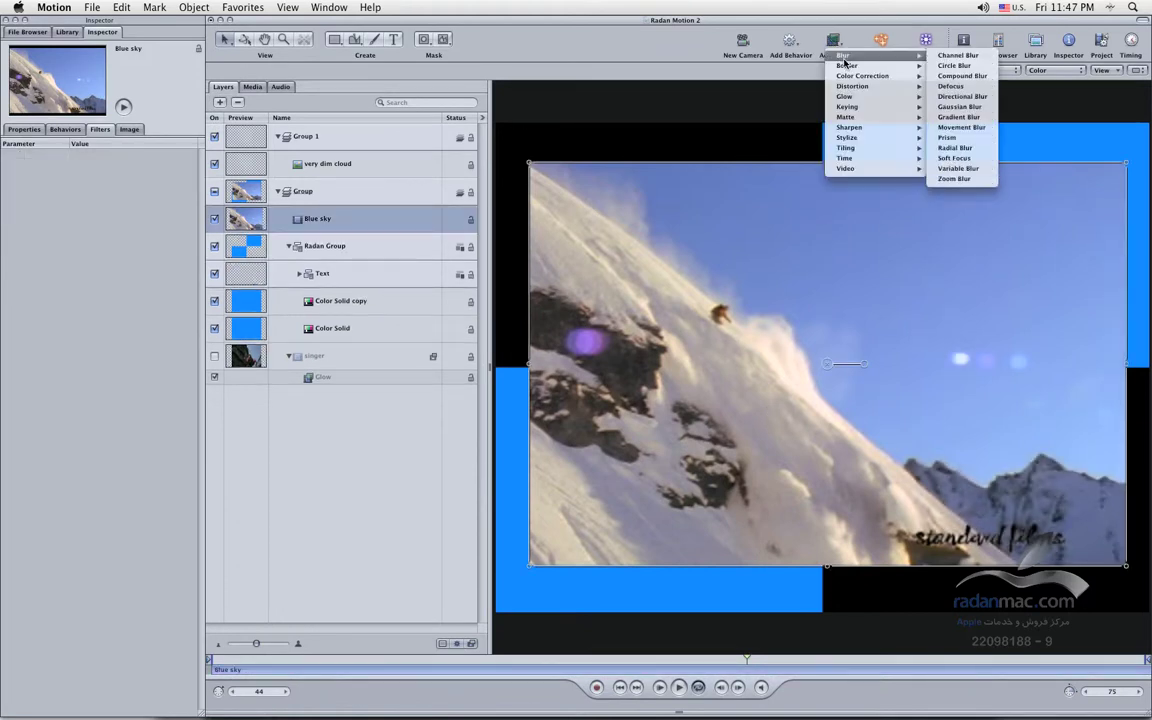
left_click(962, 118)
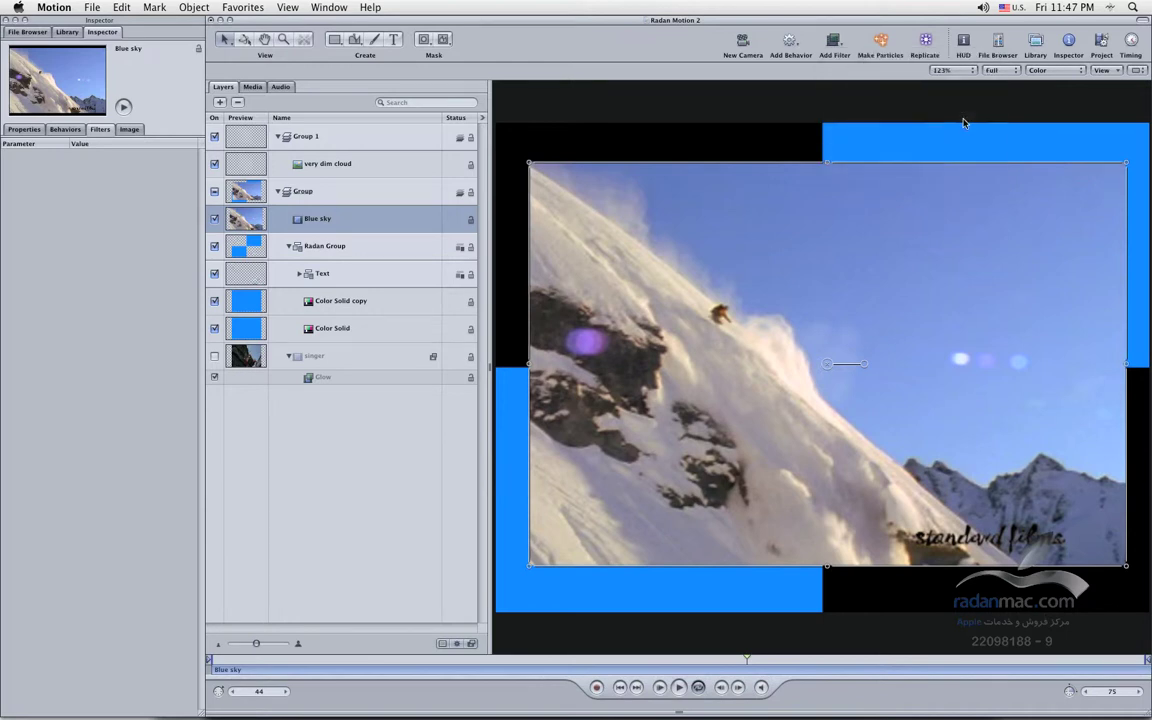
Move the Gradient Blur's Point 1 to about -13.60, 64.08 and Point 2 to about 179.83, -6.15 on the canvas
left_click_drag(522, 159, 820, 390)
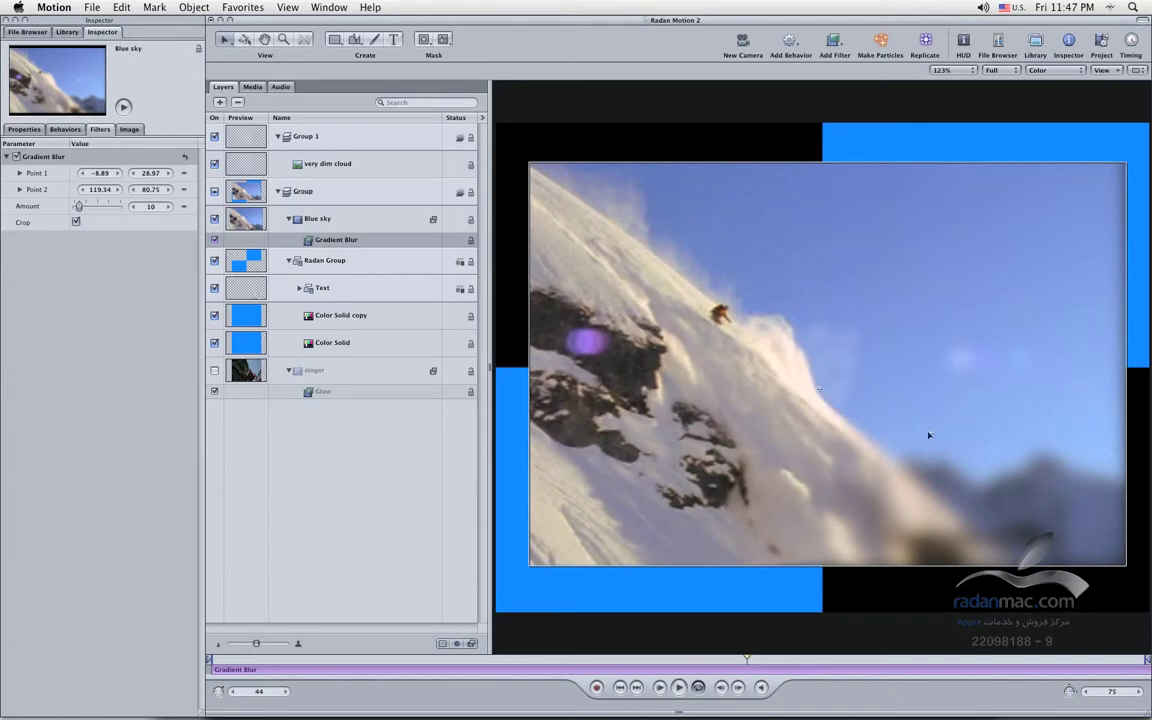
left_click_drag(930, 433, 973, 354)
left_click_drag(819, 390, 815, 422)
left_click_drag(973, 354, 984, 358)
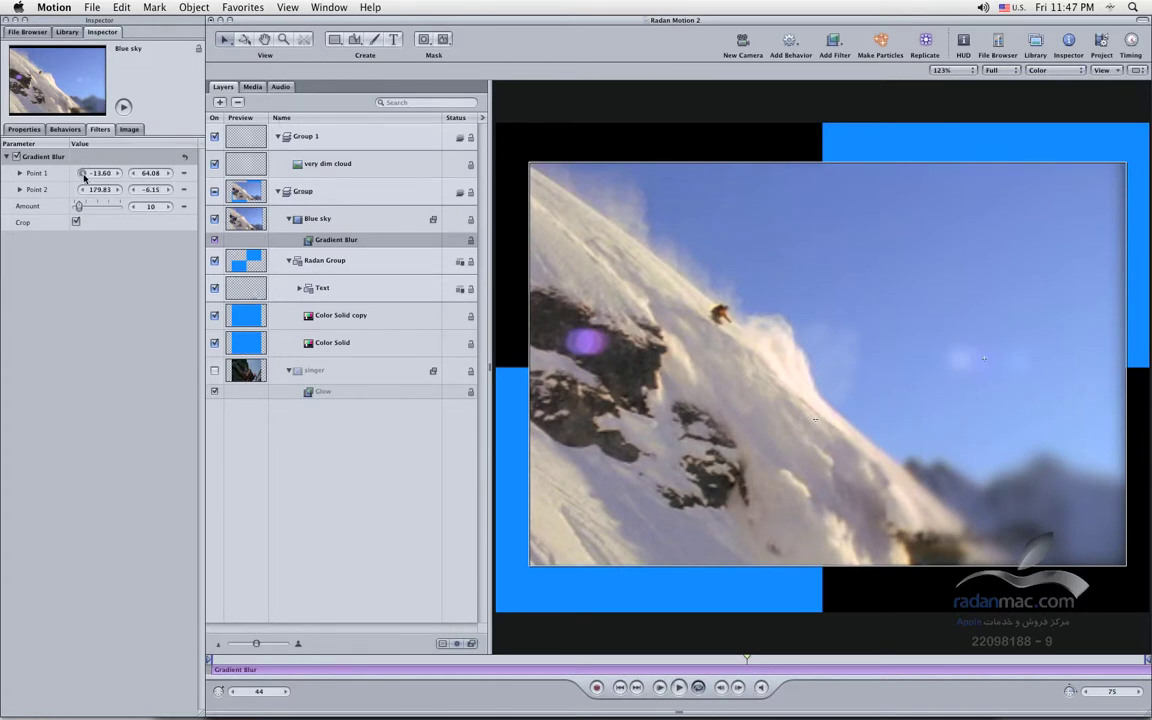
Expand both Gradient Blur points' X and Y parameters and shift Point 1 to -42.12 and Point 2 to 191.83 horizontally
left_click(20, 173)
left_click_drag(98, 190, 98, 193)
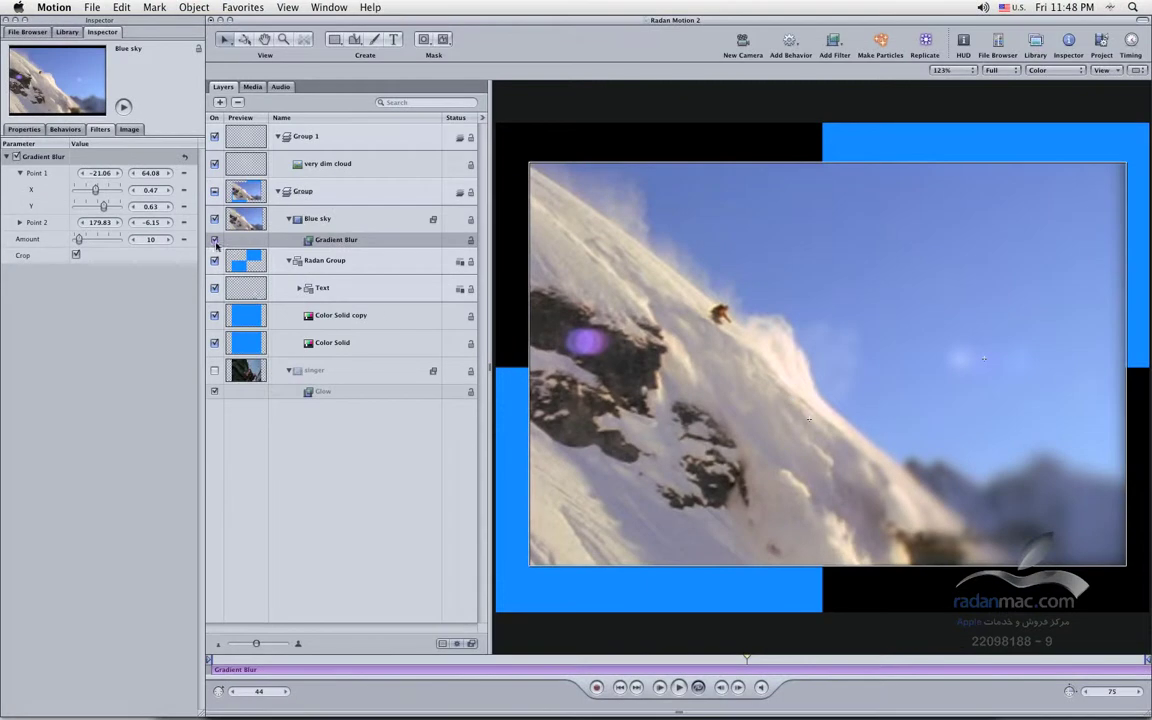
left_click_drag(95, 192, 94, 193)
left_click(19, 222)
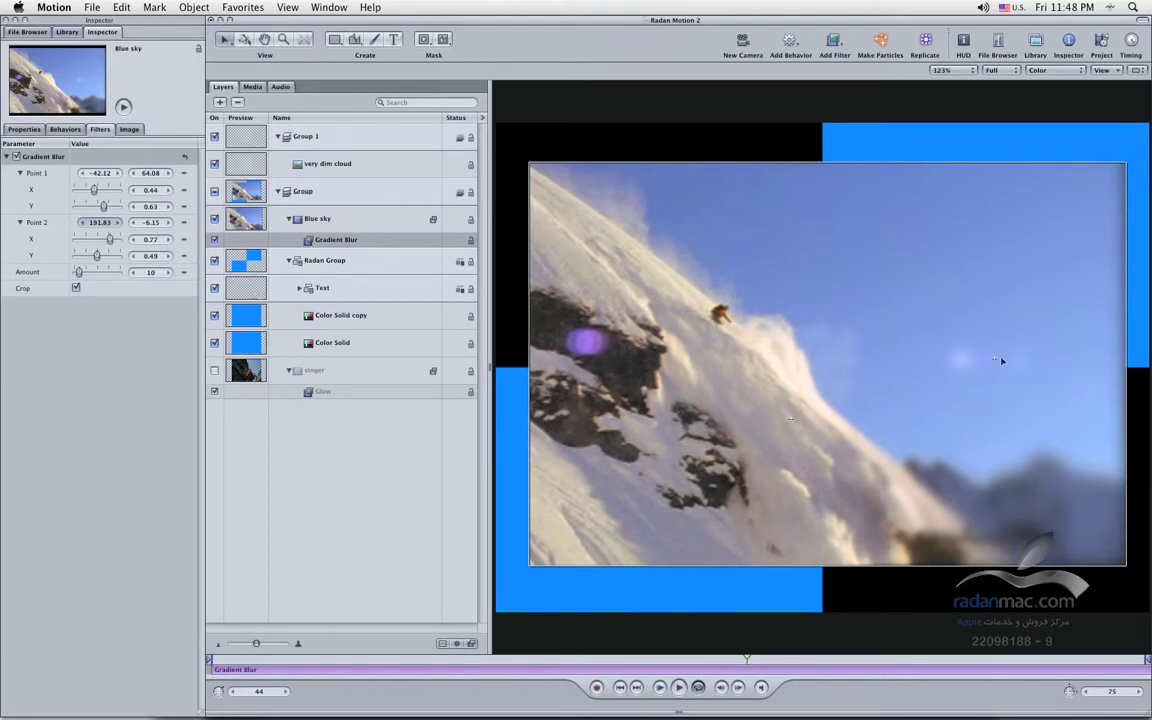
Reposition Gradient Blur Point 2 to about 153.09, 20.19 and Point 1 to about -30.90, 44.93, and return to the Select/Transform tool
left_click_drag(978, 357, 960, 380)
left_click_drag(790, 418, 800, 405)
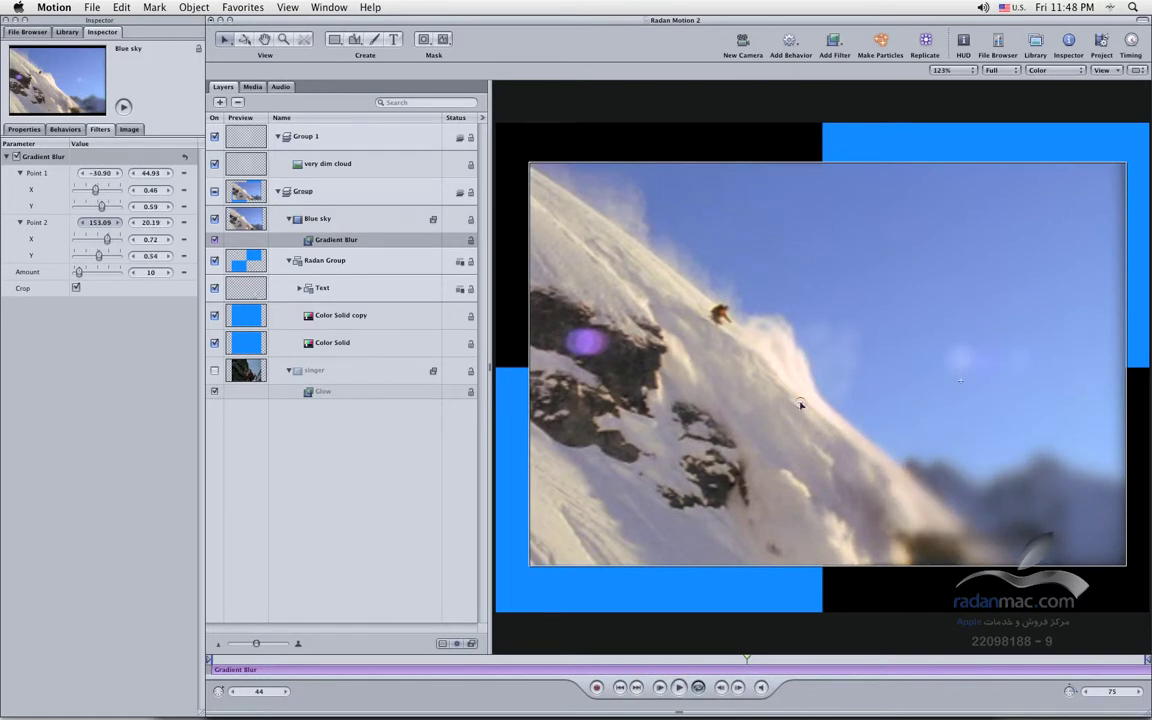
left_click(225, 45)
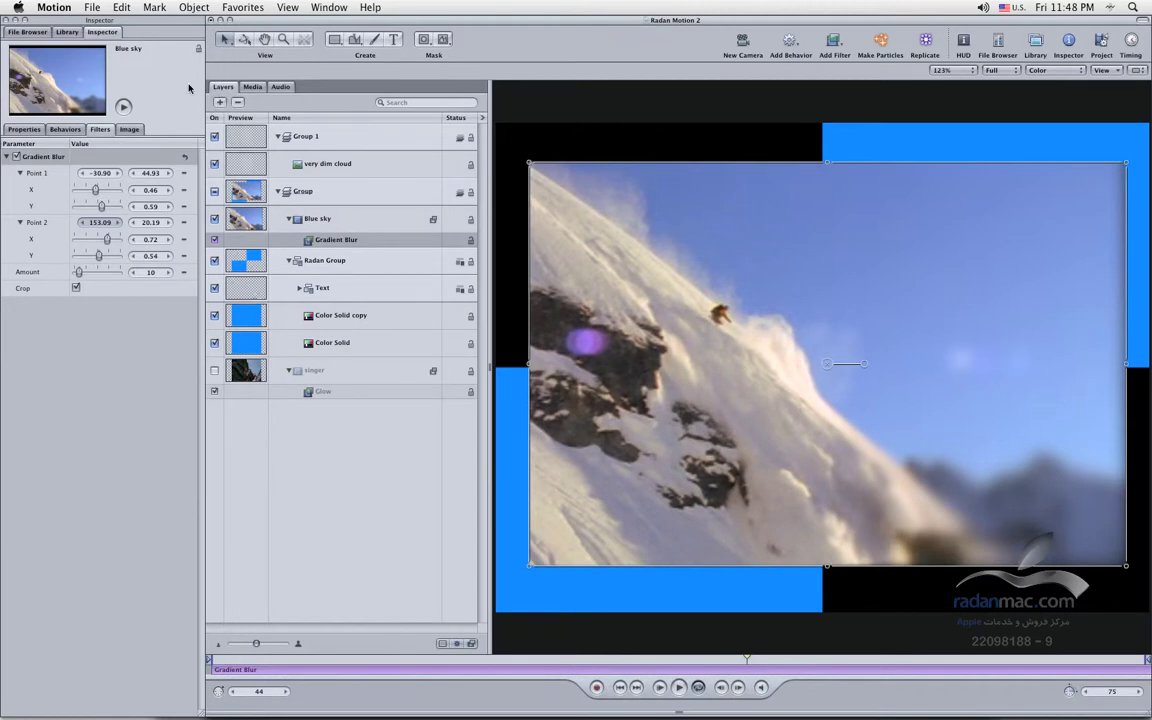